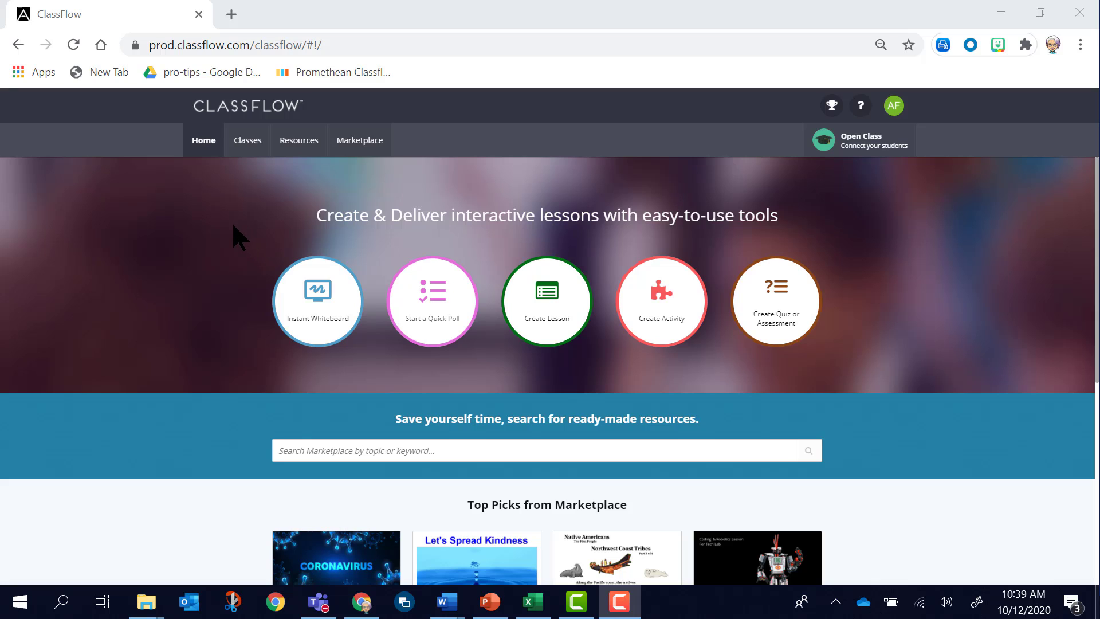
Open the Classes area and review the posts listed in My Feed.
left_click(248, 160)
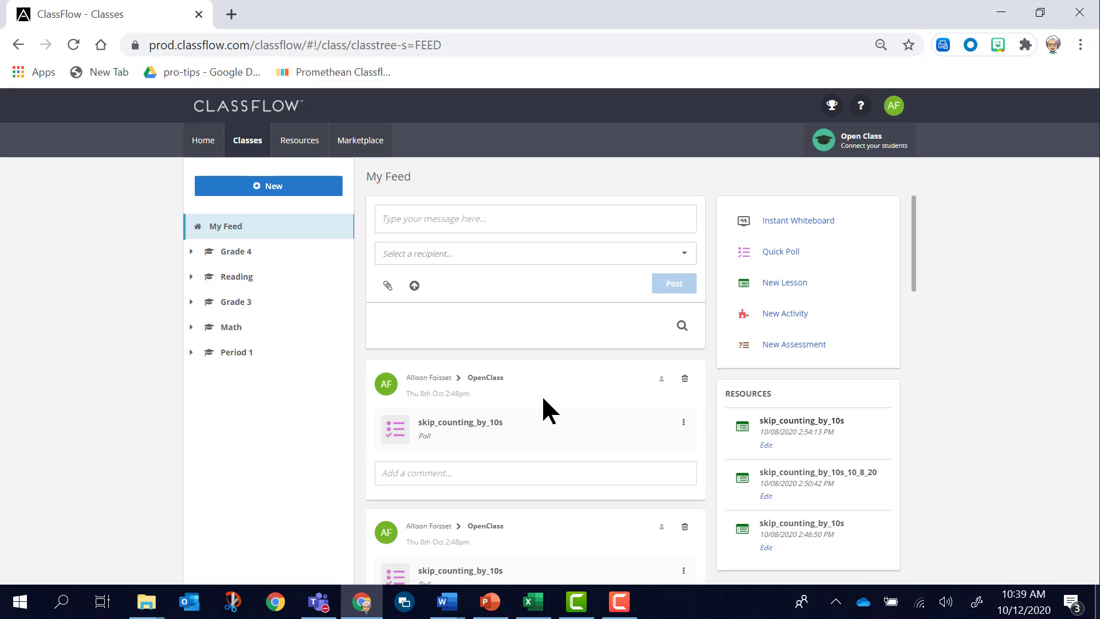
scroll(537, 404, "down", 4)
scroll(521, 527, "down", 6)
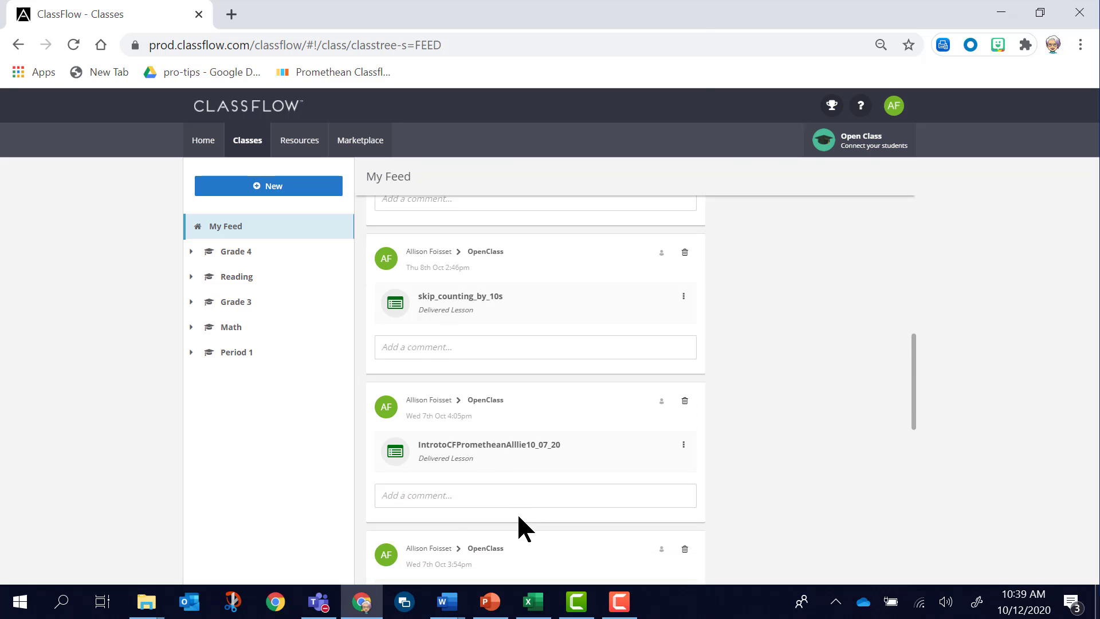
scroll(517, 512, "down", 6)
scroll(520, 507, "up", 8)
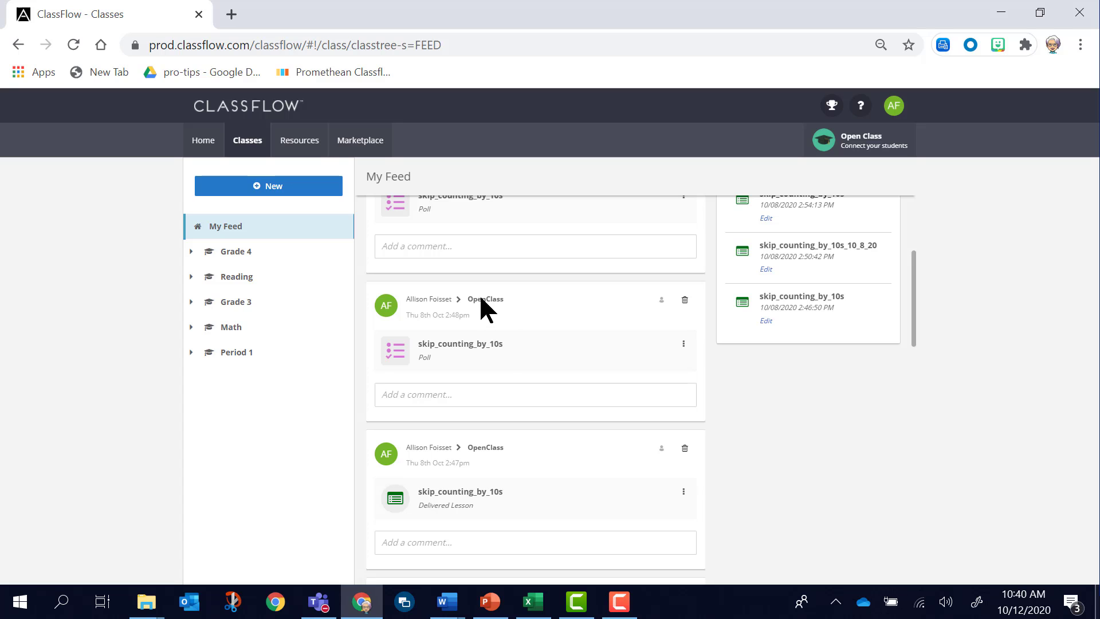
scroll(605, 476, "up", 1)
scroll(604, 476, "up", 4)
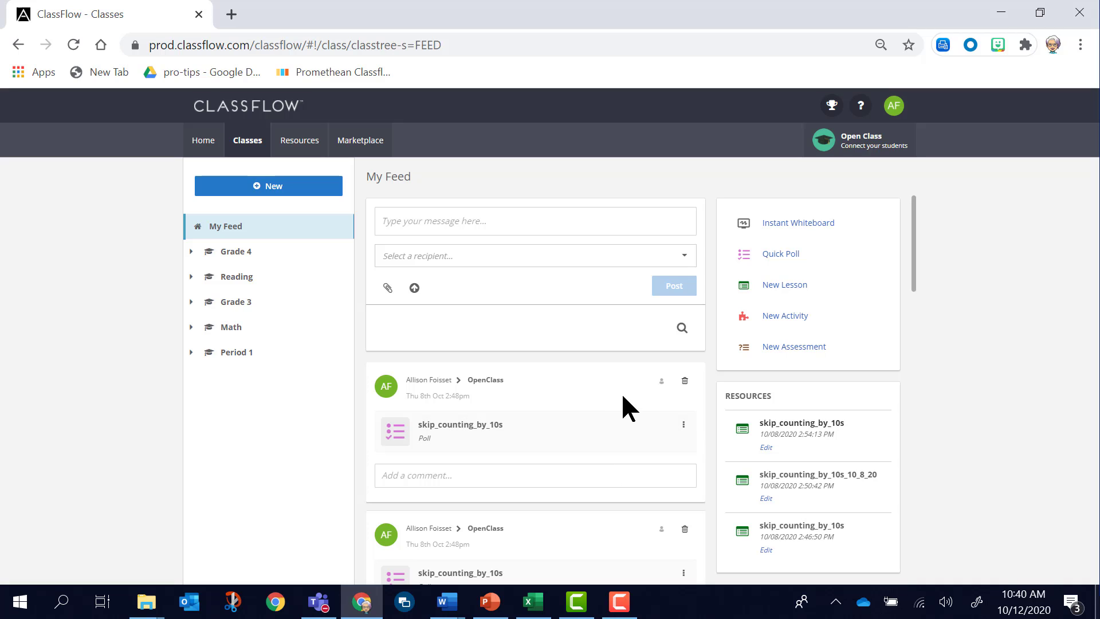
Delete the most recent skip_counting_by_10s poll post from My Feed and look over the remaining feed.
left_click(685, 381)
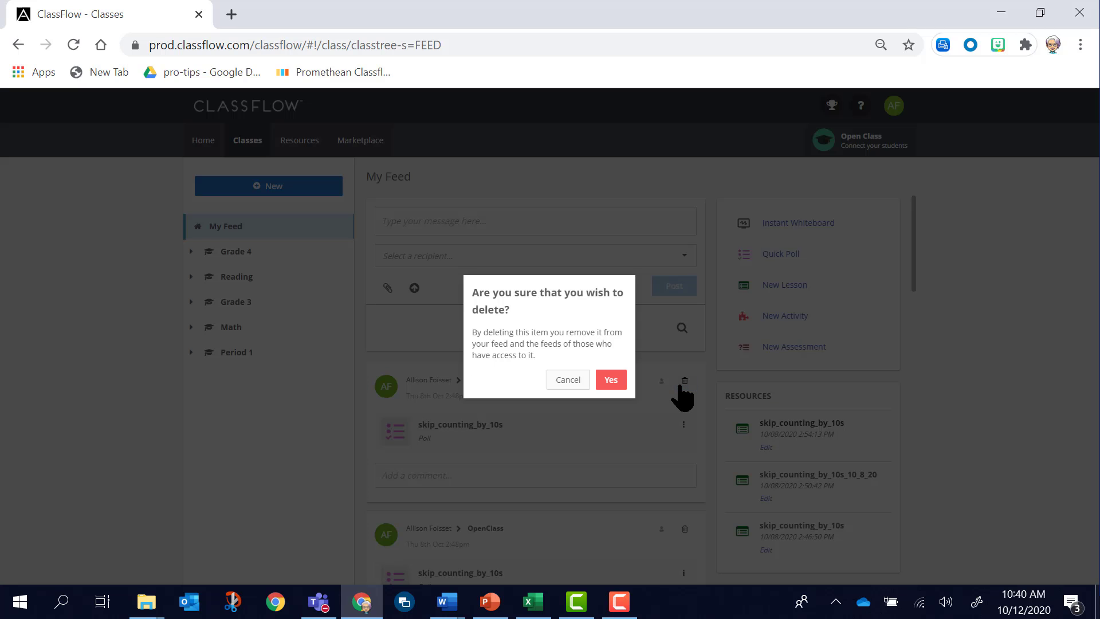
left_click(612, 380)
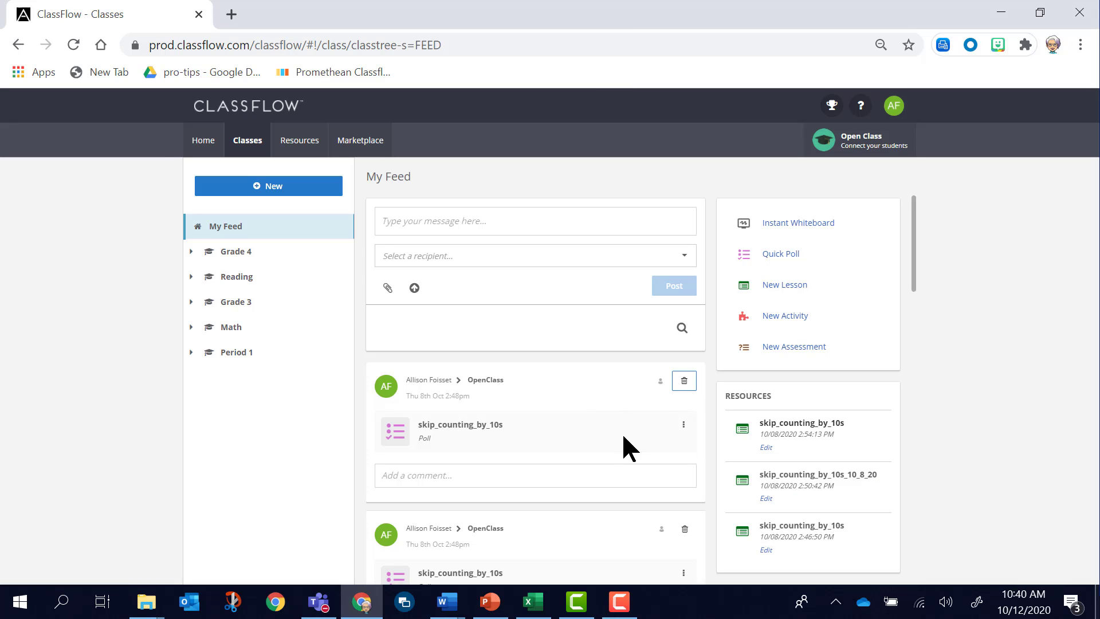
scroll(636, 438, "down", 5)
scroll(637, 432, "down", 8)
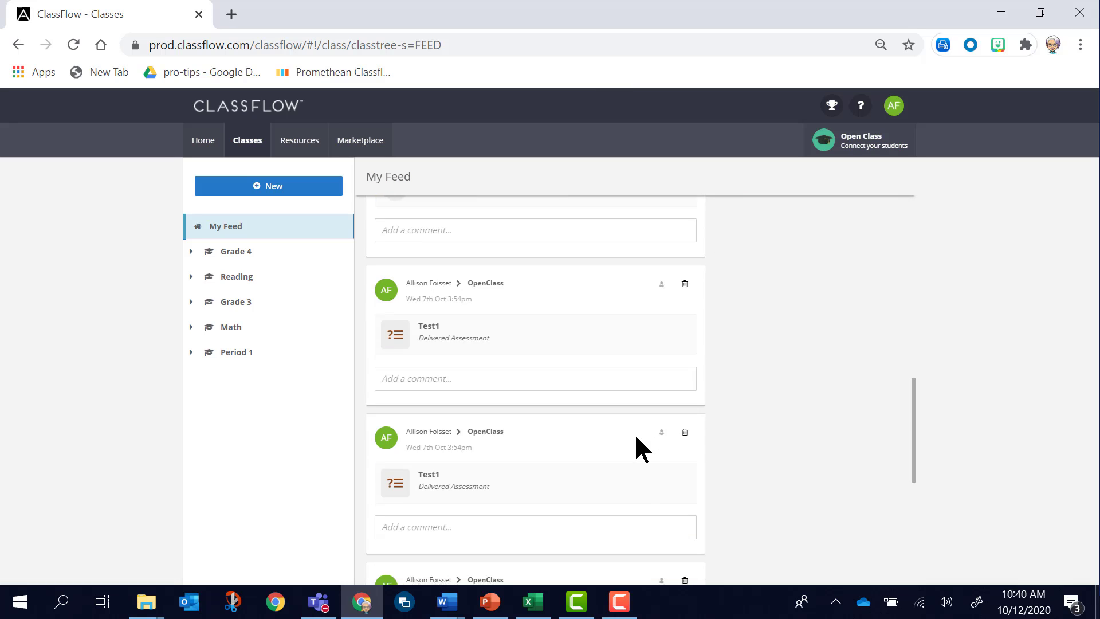
scroll(636, 437, "up", 2)
scroll(636, 435, "down", 5)
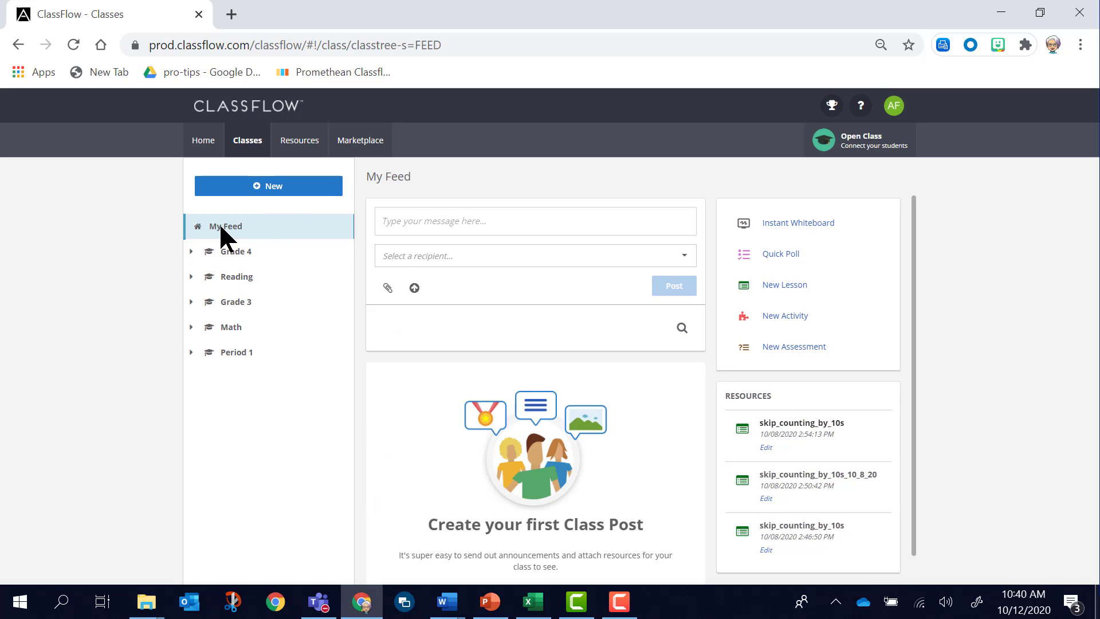
scroll(434, 416, "down", 1)
scroll(411, 414, "up", 1)
Start adding a new class and name it Period 2.
left_click(280, 186)
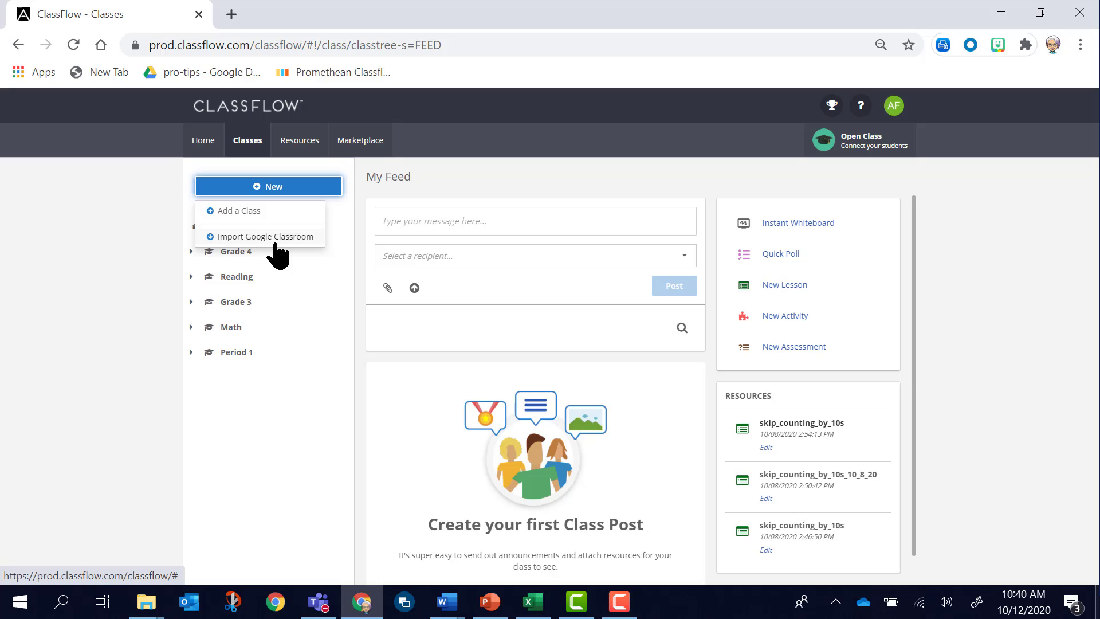
left_click(247, 219)
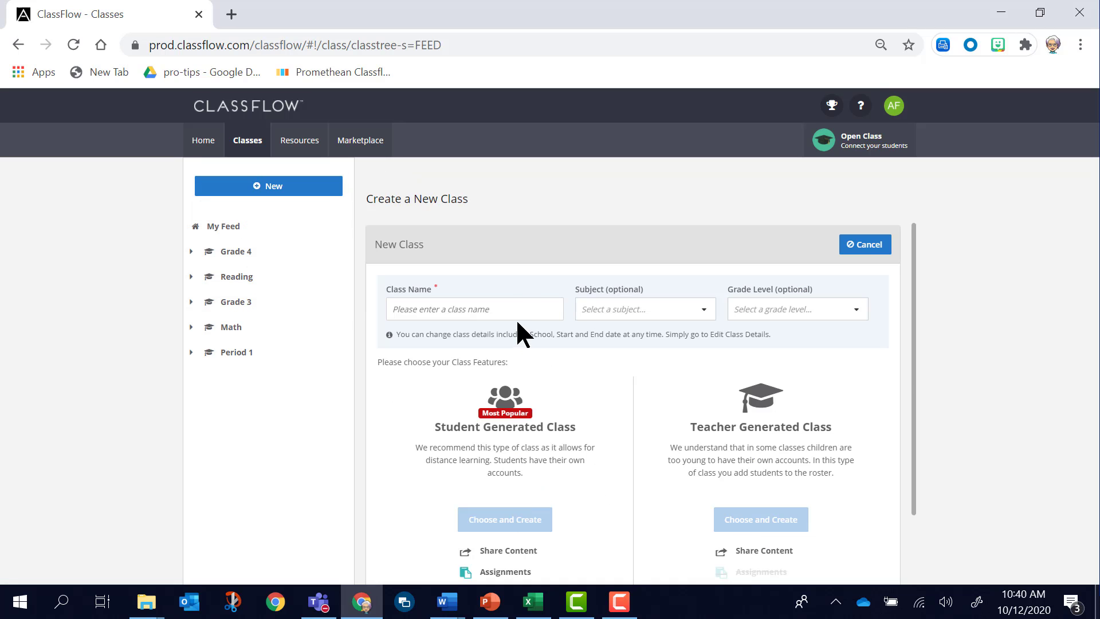
left_click(503, 305)
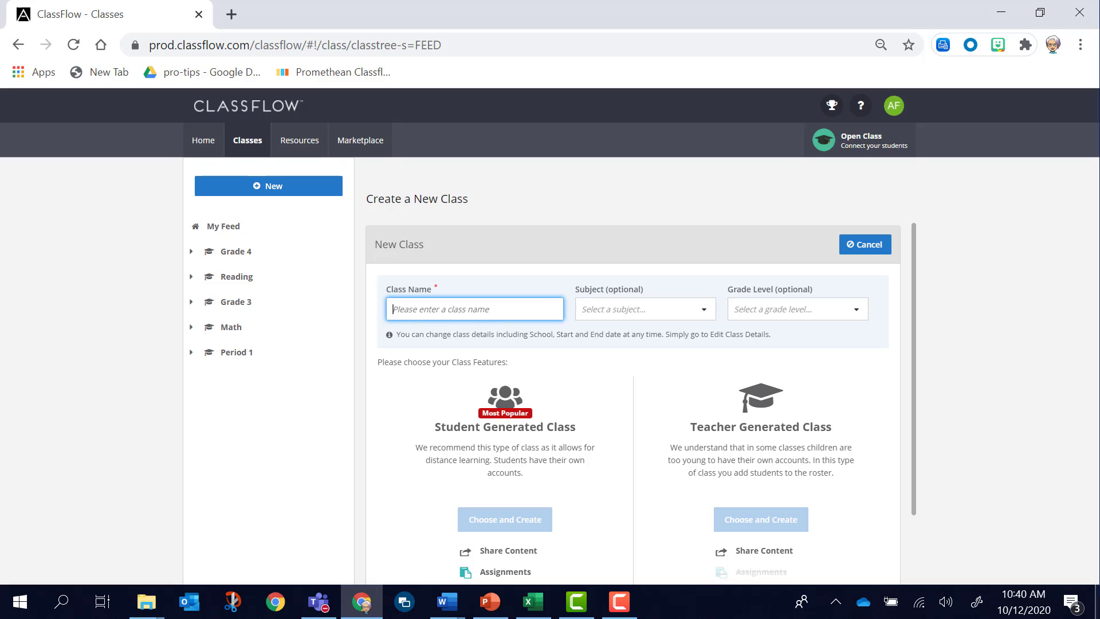
type("Peri")
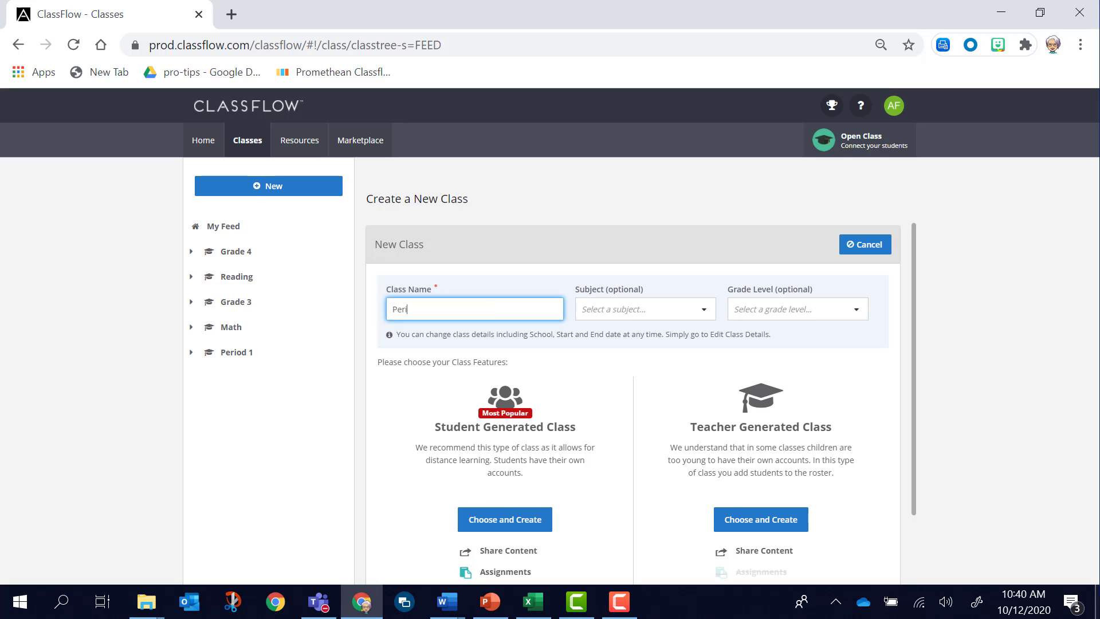
type("od 2")
Compare the features of the two class types and create Period 2 as a Student Generated Class.
scroll(601, 484, "down", 2)
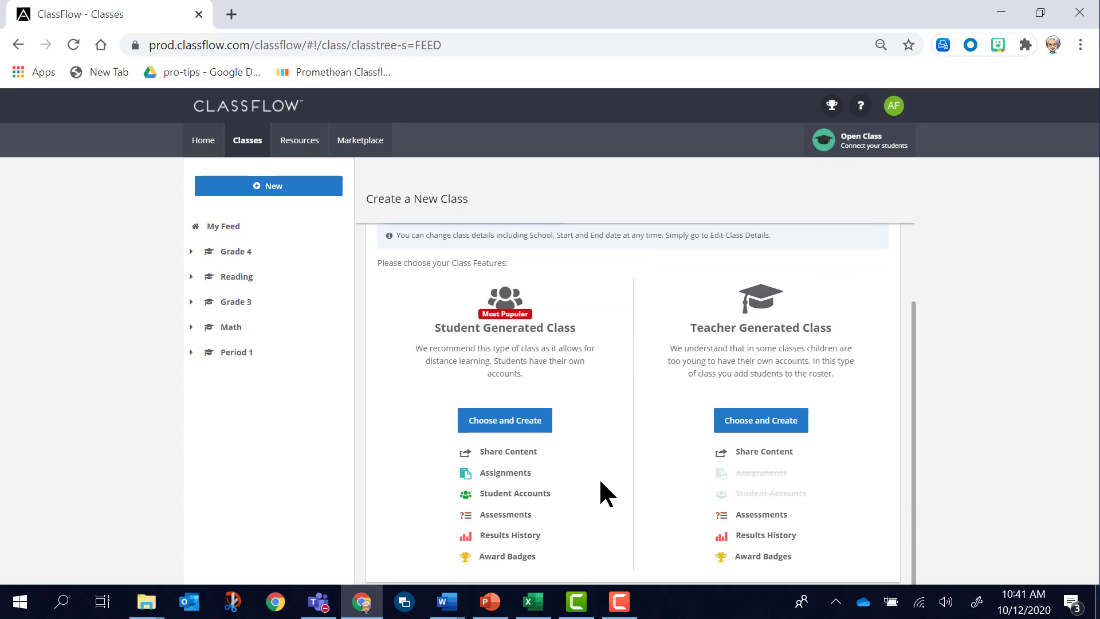
scroll(593, 394, "up", 2)
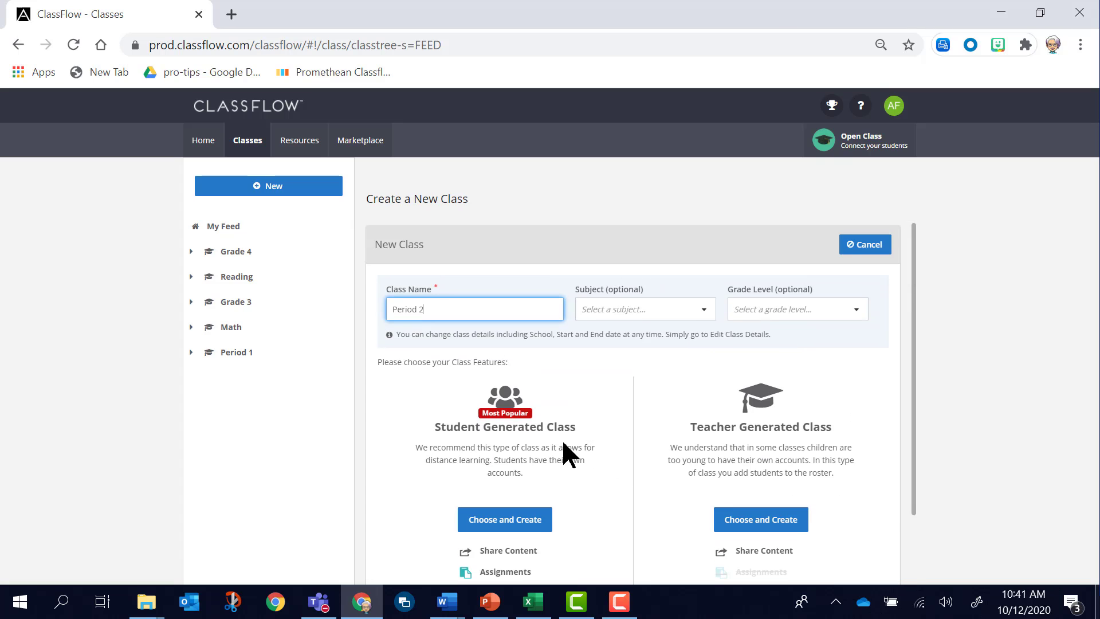
left_click(517, 532)
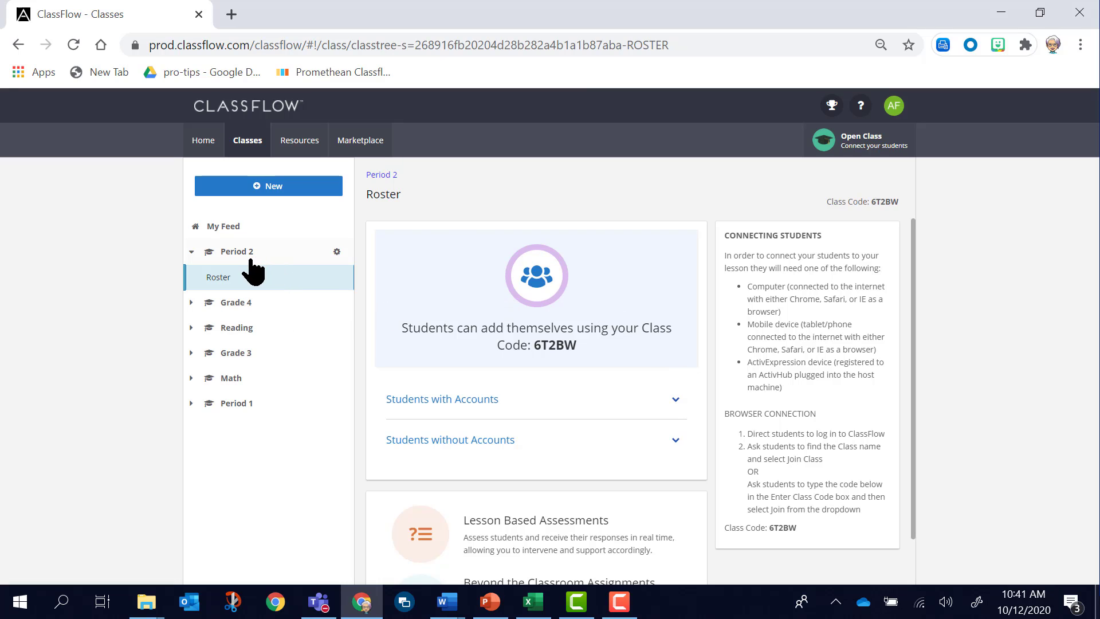
View the Grade 4 roster with its class code, and return to the Period 2 roster.
left_click(237, 308)
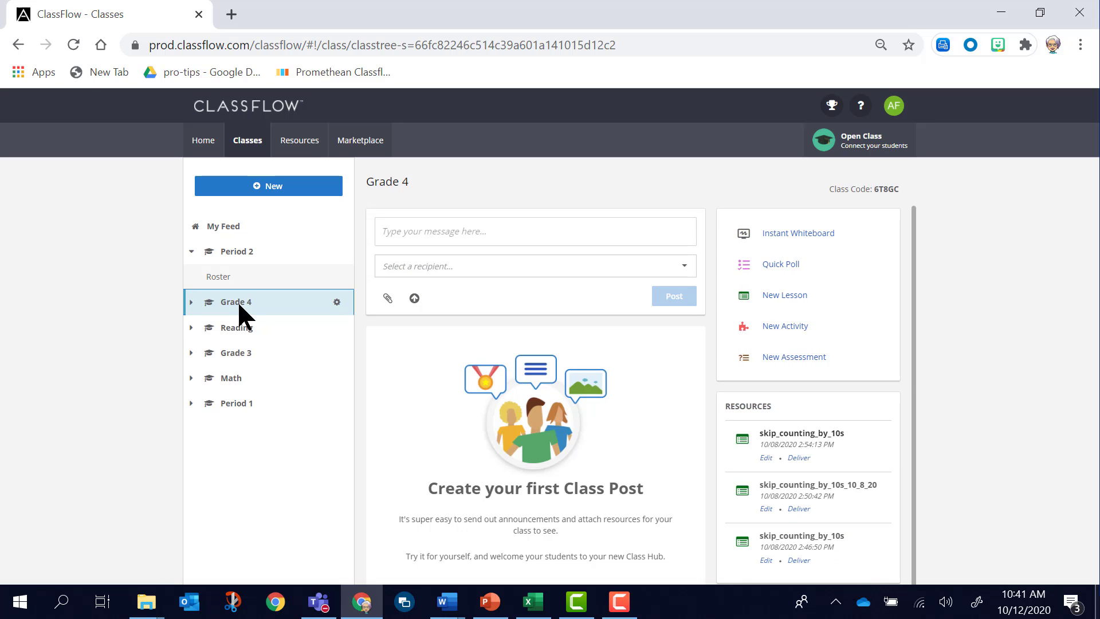
left_click(192, 301)
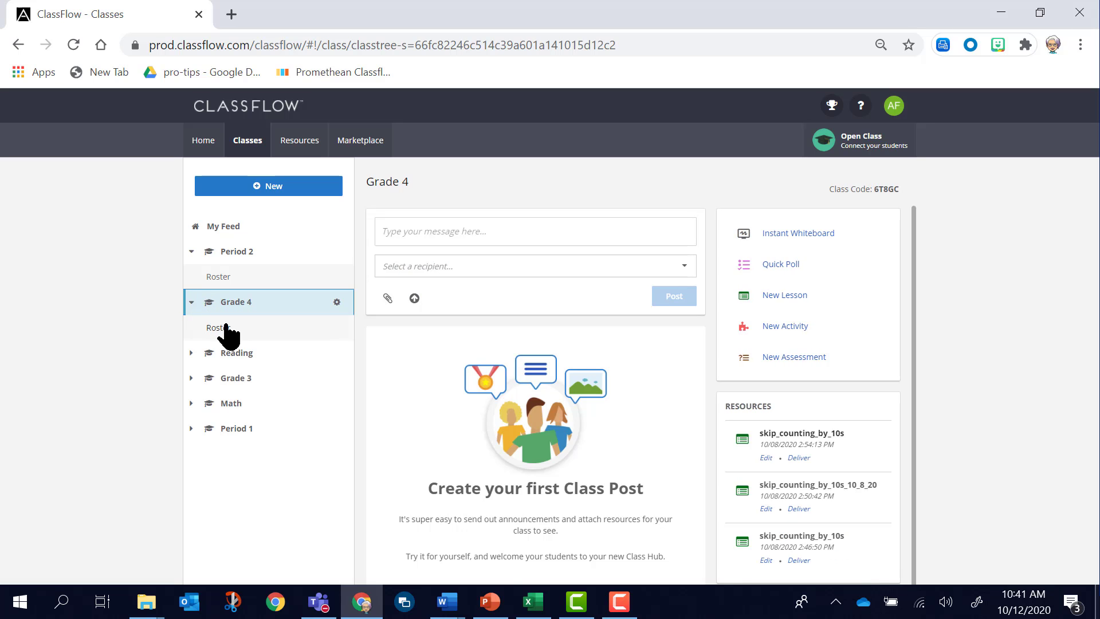
left_click(225, 328)
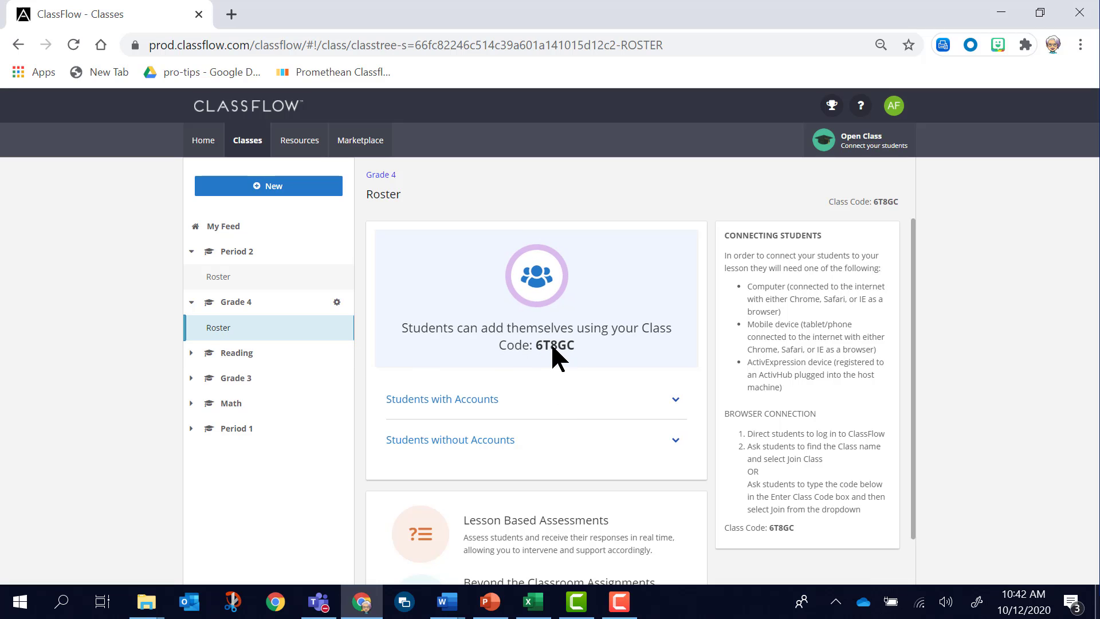
left_click(232, 261)
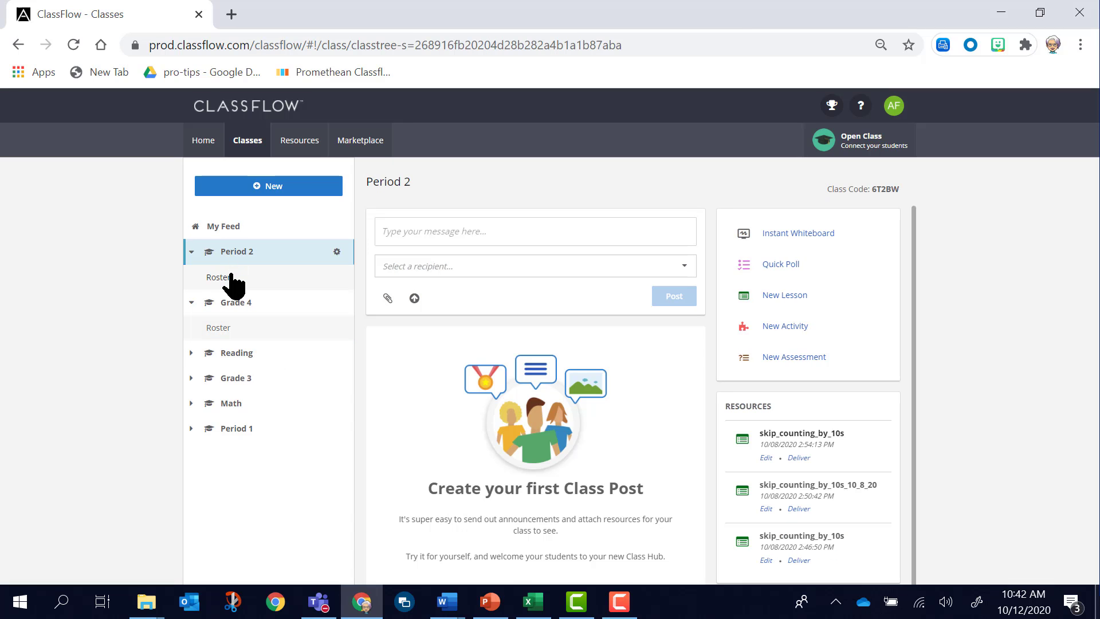
left_click(230, 276)
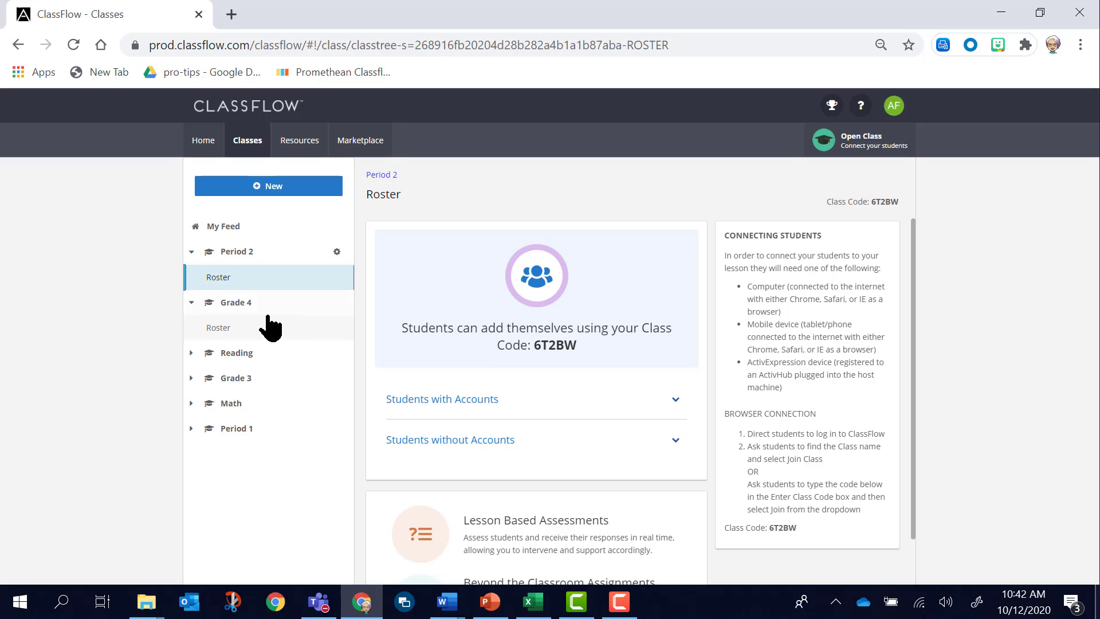
Expand and read the Period 2 roster's joining instructions for students with accounts and students without accounts.
left_click(477, 399)
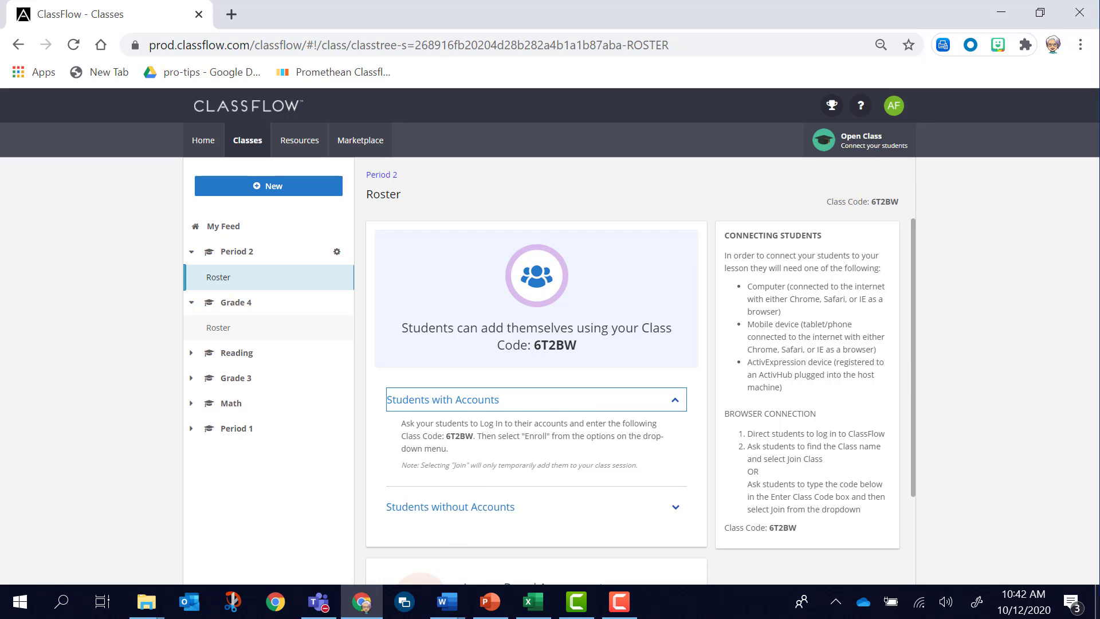
key("F10")
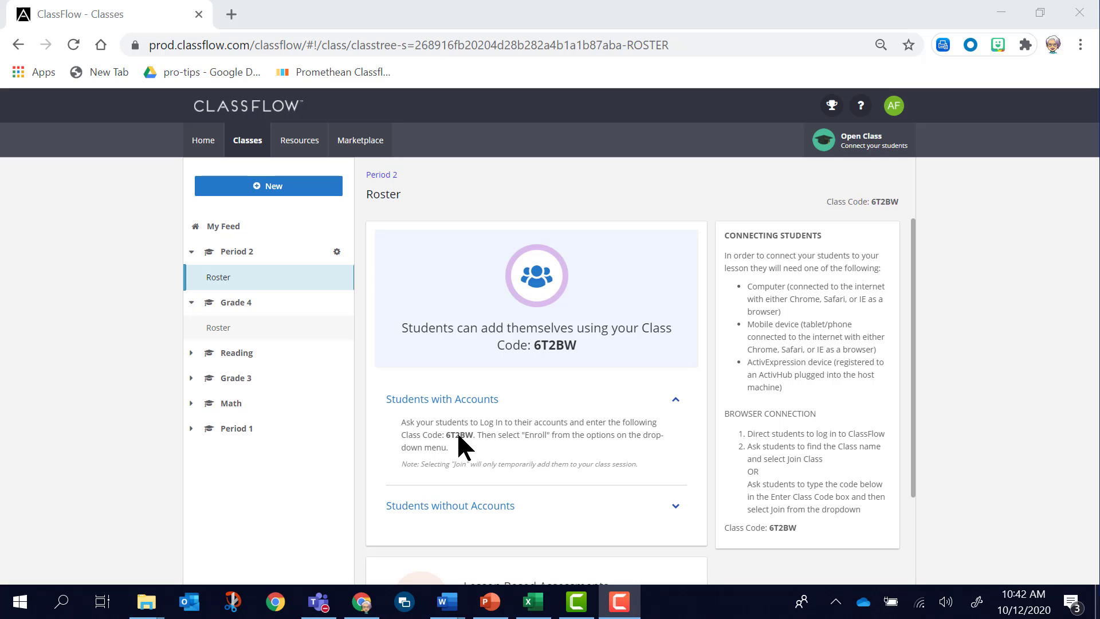
left_click(477, 507)
scroll(499, 493, "down", 4)
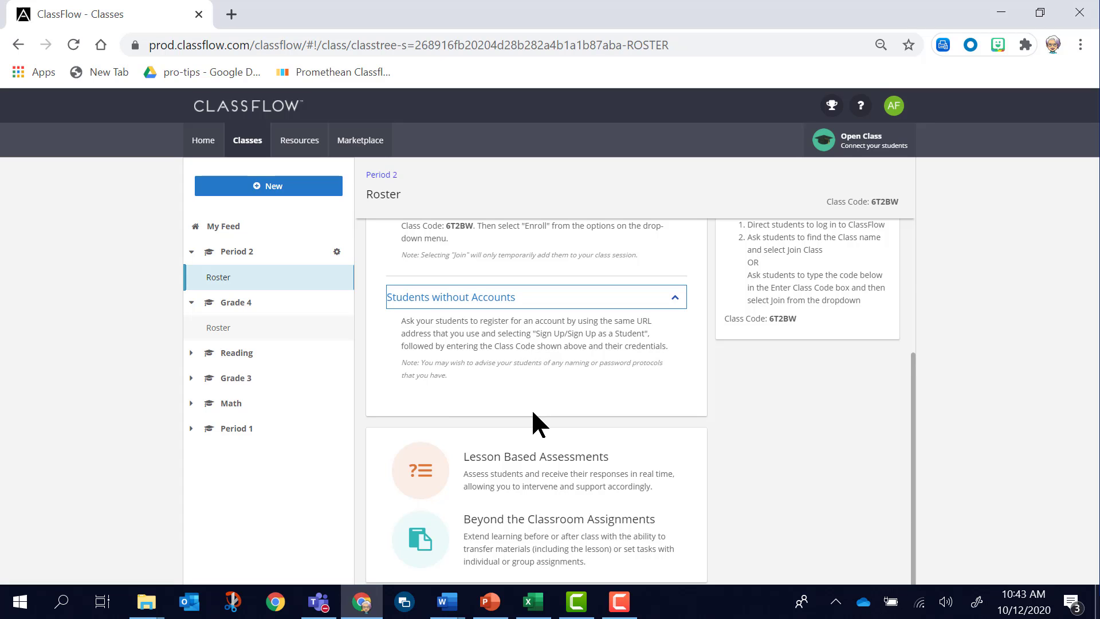
scroll(531, 408, "up", 2)
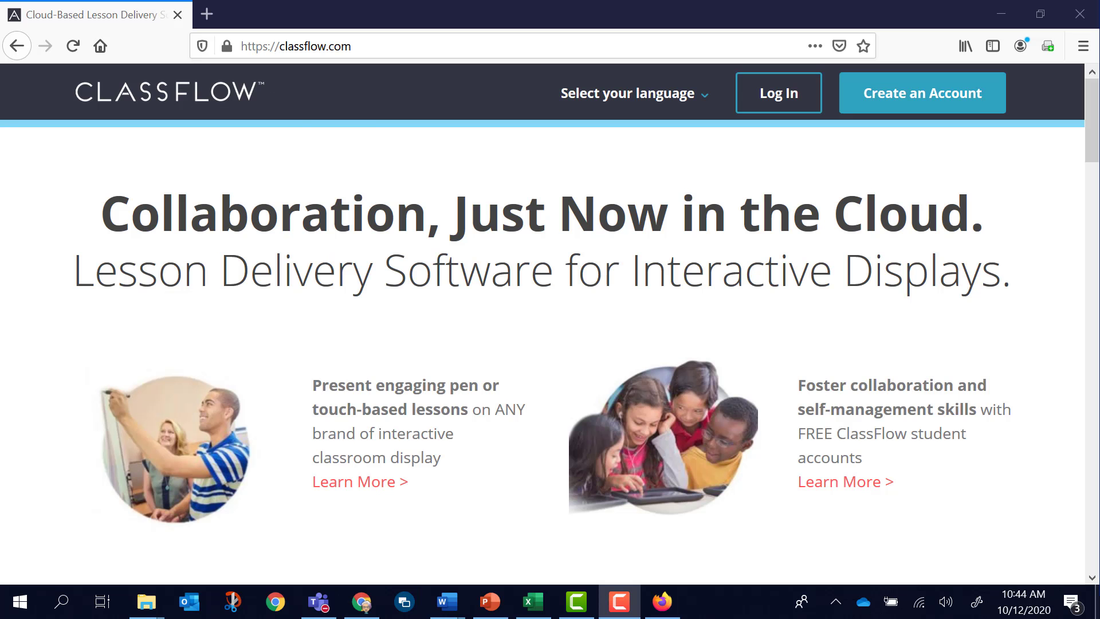
From the ClassFlow home page in Firefox, open the student login form and review its sign-in options.
mouse_move(636, 596)
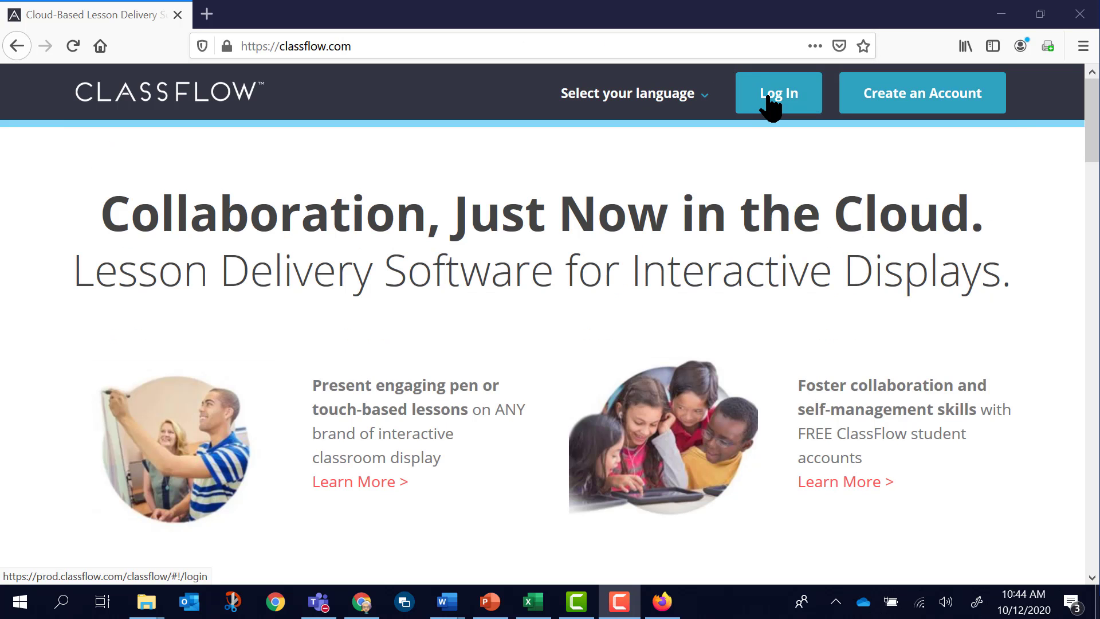
left_click(770, 105)
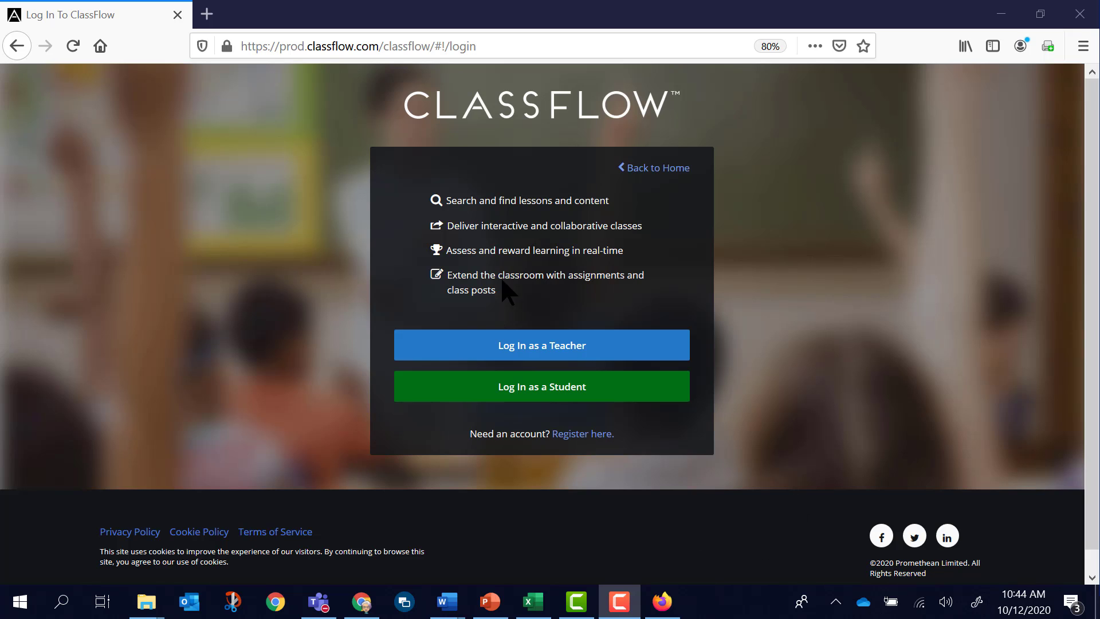
left_click(531, 395)
scroll(1009, 310, "down", 1)
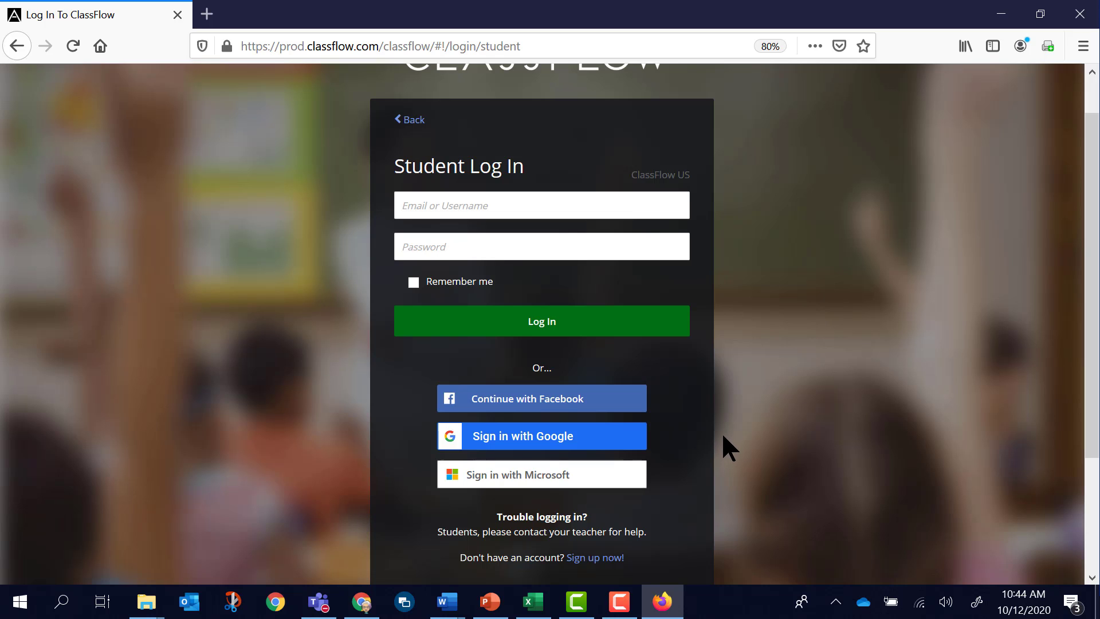
scroll(720, 452, "down", 2)
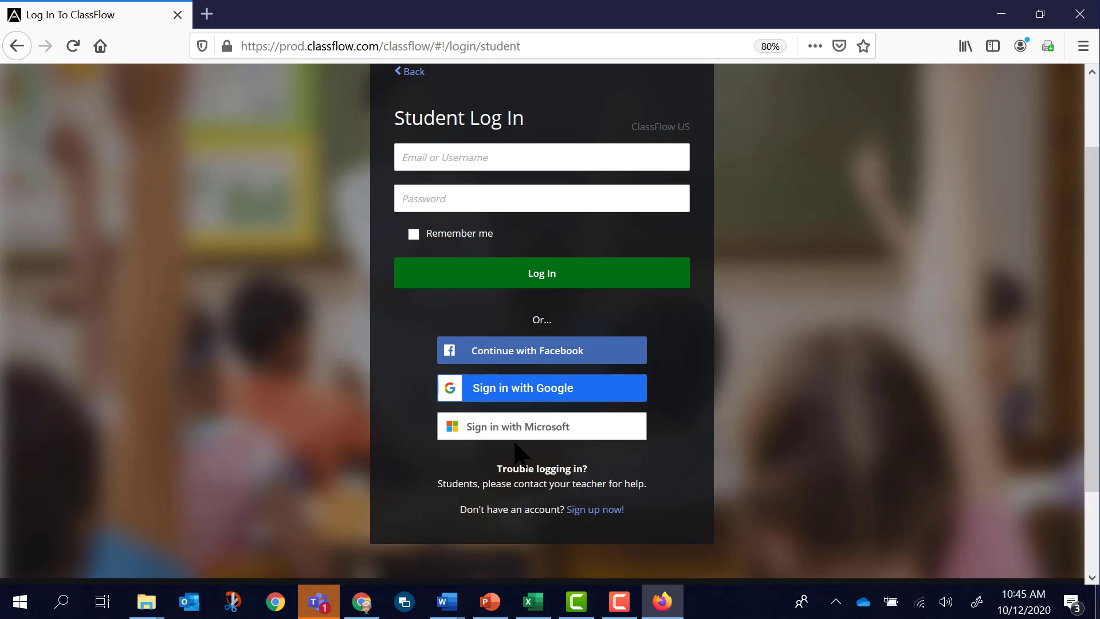
Open the sign-up form for a new student account and get ready to fill in its class code.
left_click(592, 512)
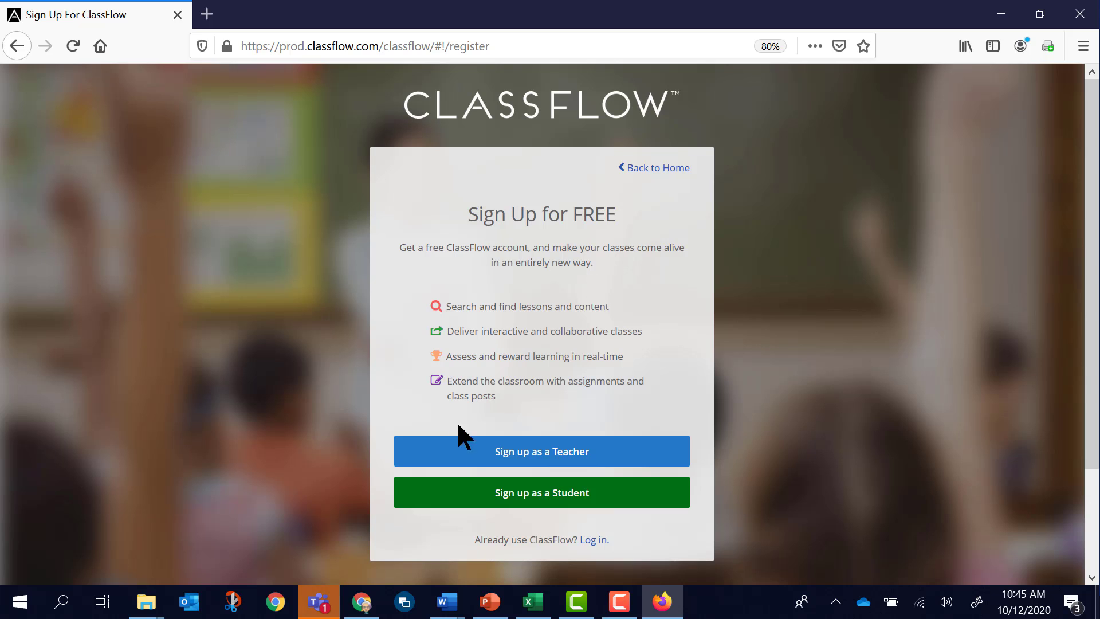
left_click(526, 502)
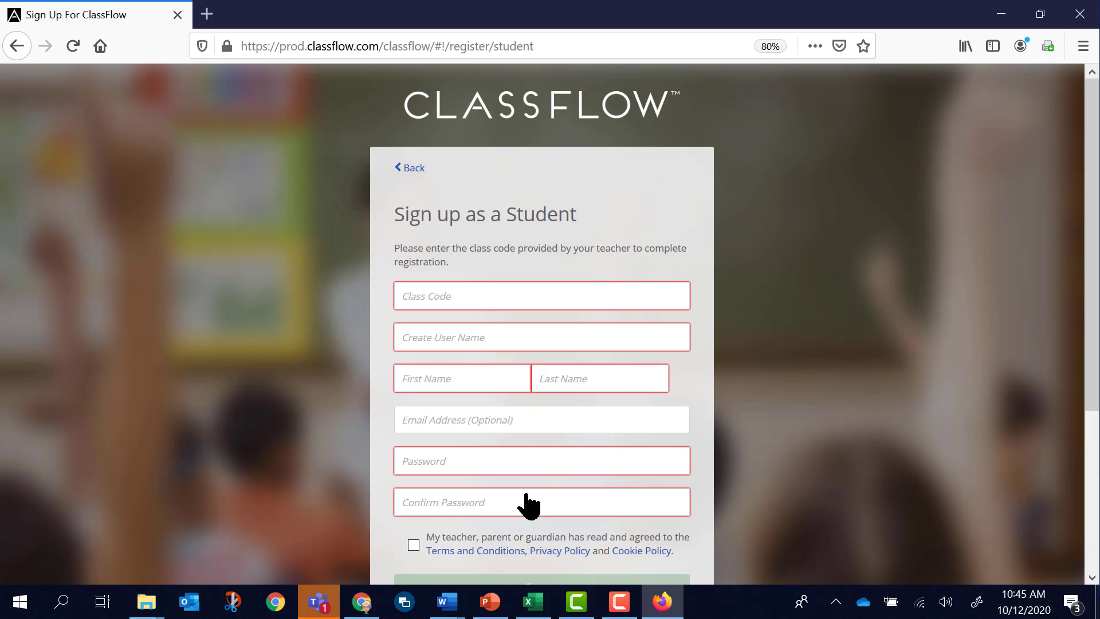
left_click(508, 297)
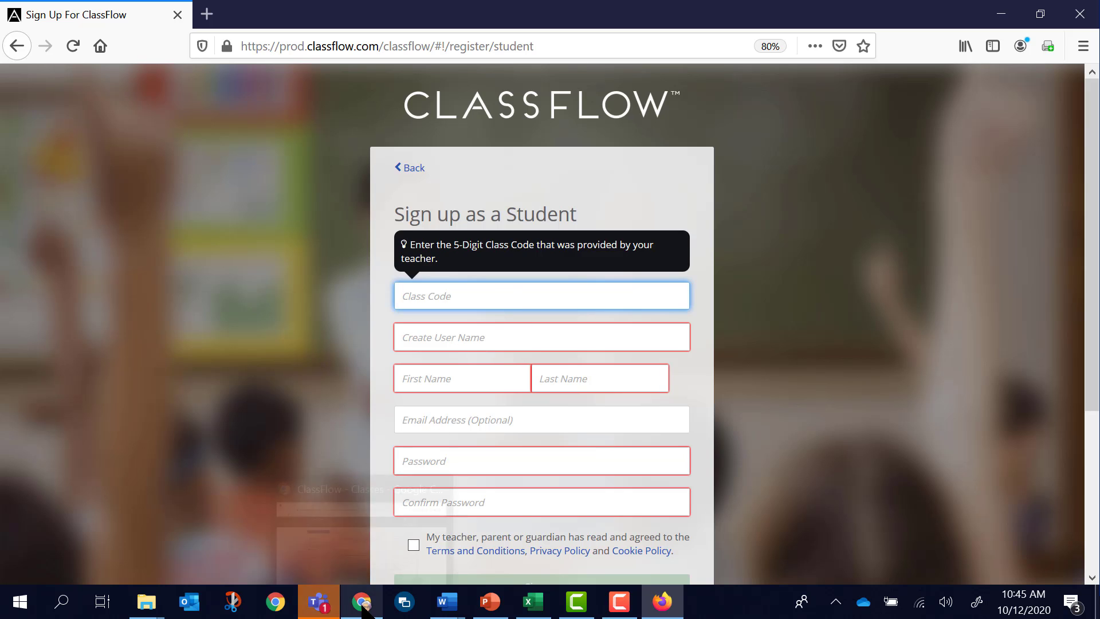
Look up the Period 2 class code on its roster in Chrome and return to the student sign-up form in Firefox.
left_click(363, 606)
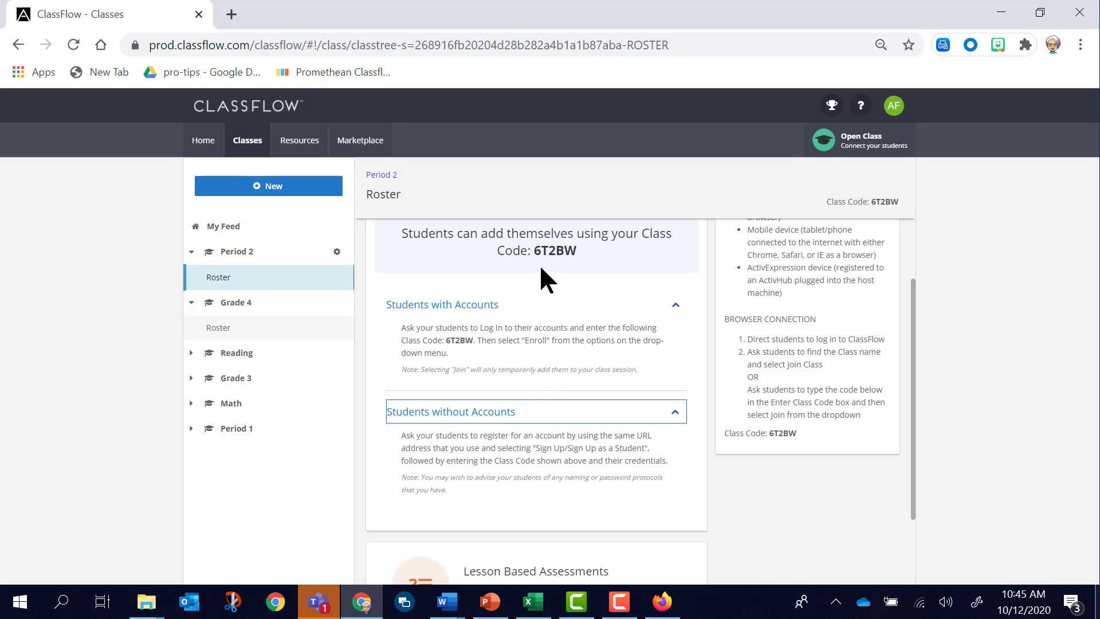
left_click(549, 247)
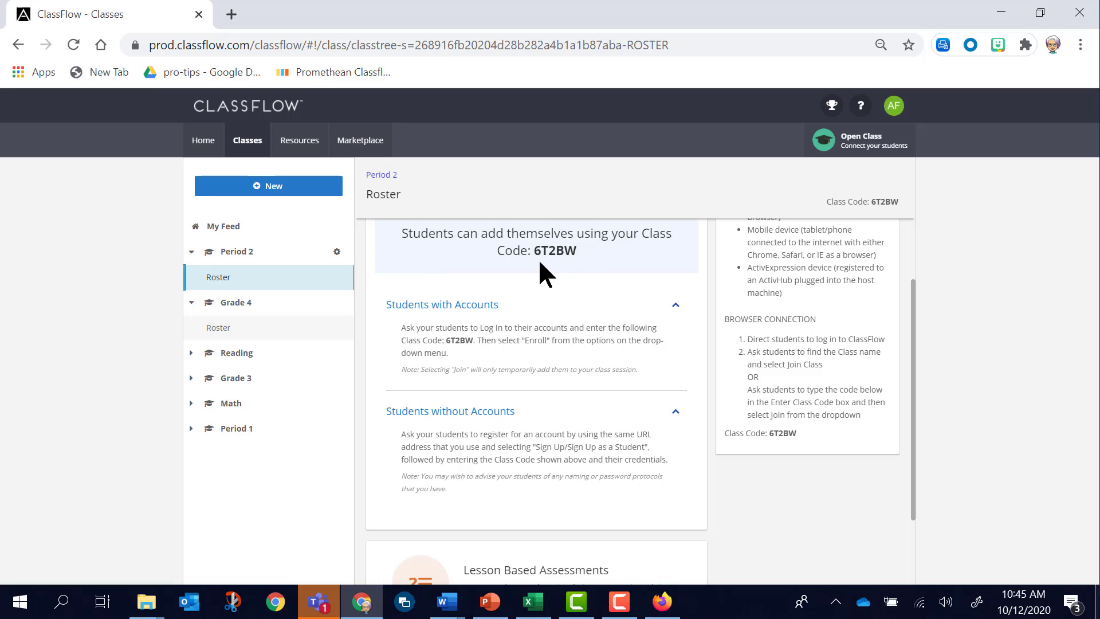
left_click(663, 601)
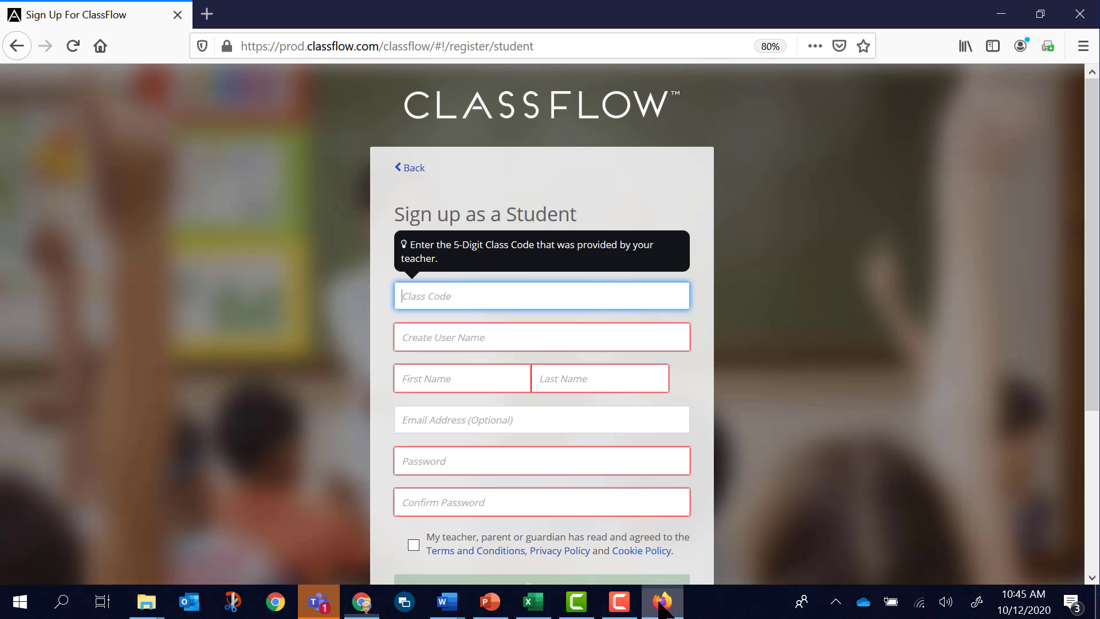
Enter the five-digit Period 2 class code in the student sign-up form.
left_click(514, 296)
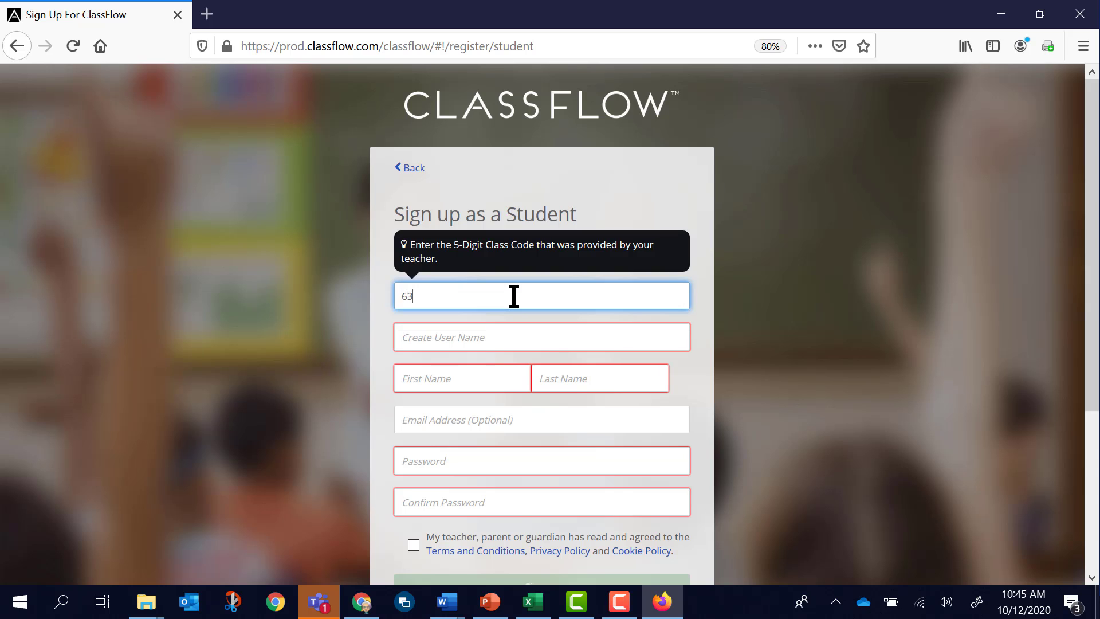
key("ctrl+a")
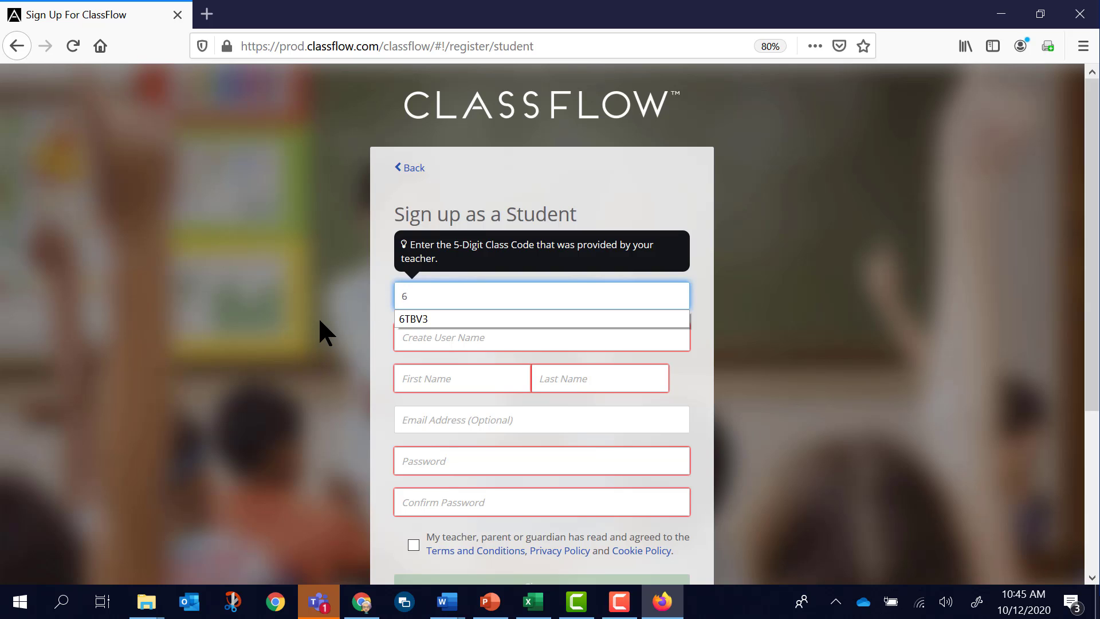
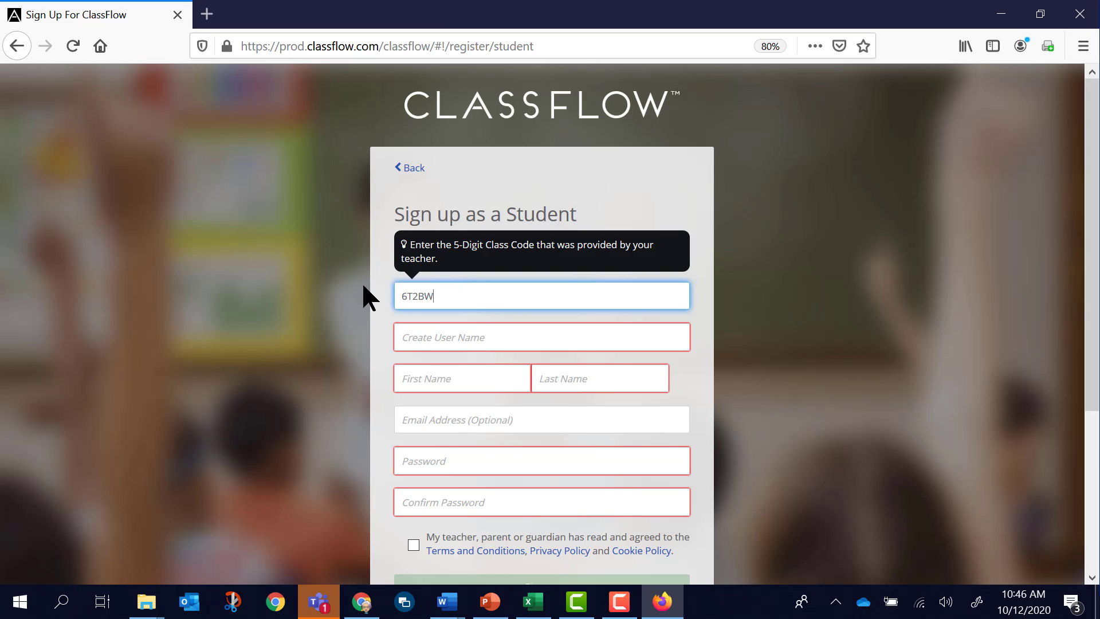
Fill in a user name and the student's first and last names on the sign-up form.
left_click(426, 333)
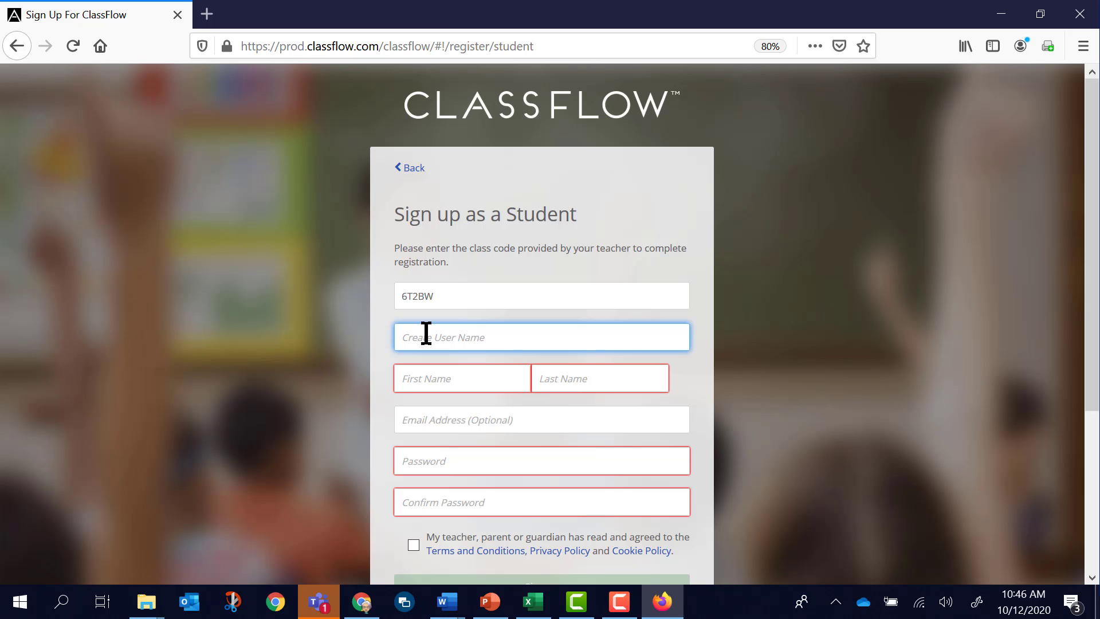
type("Budd")
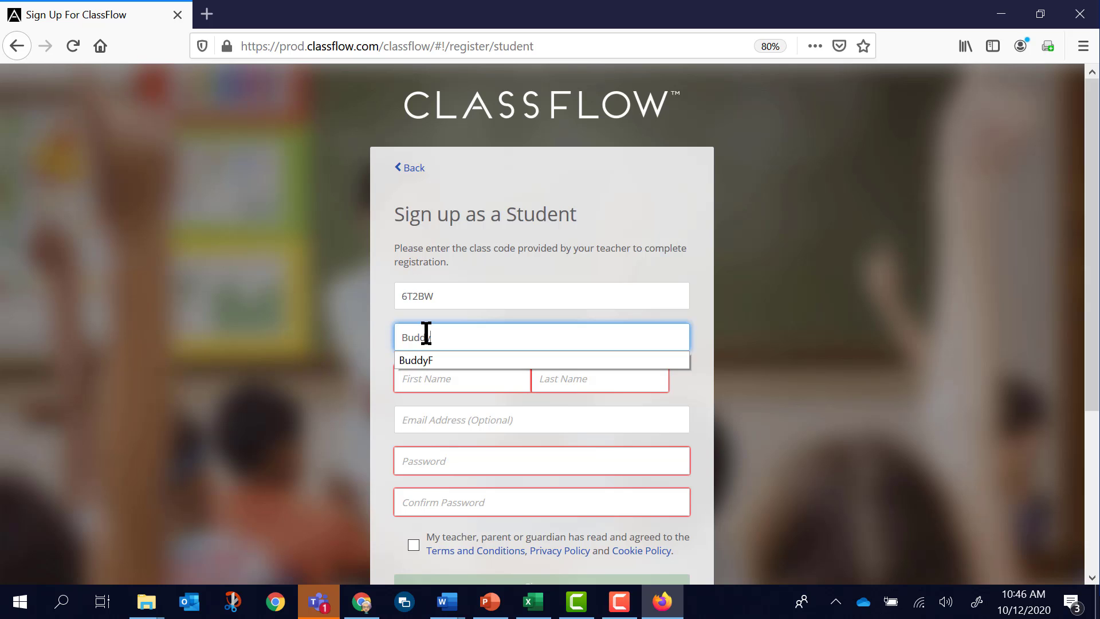
type("yBoy")
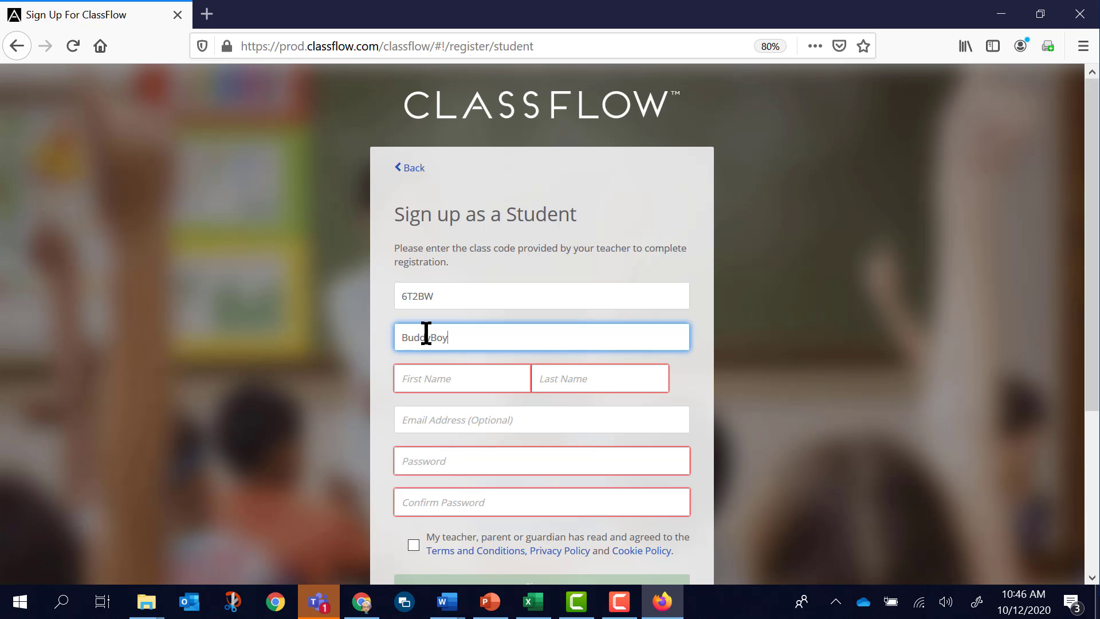
left_click(445, 378)
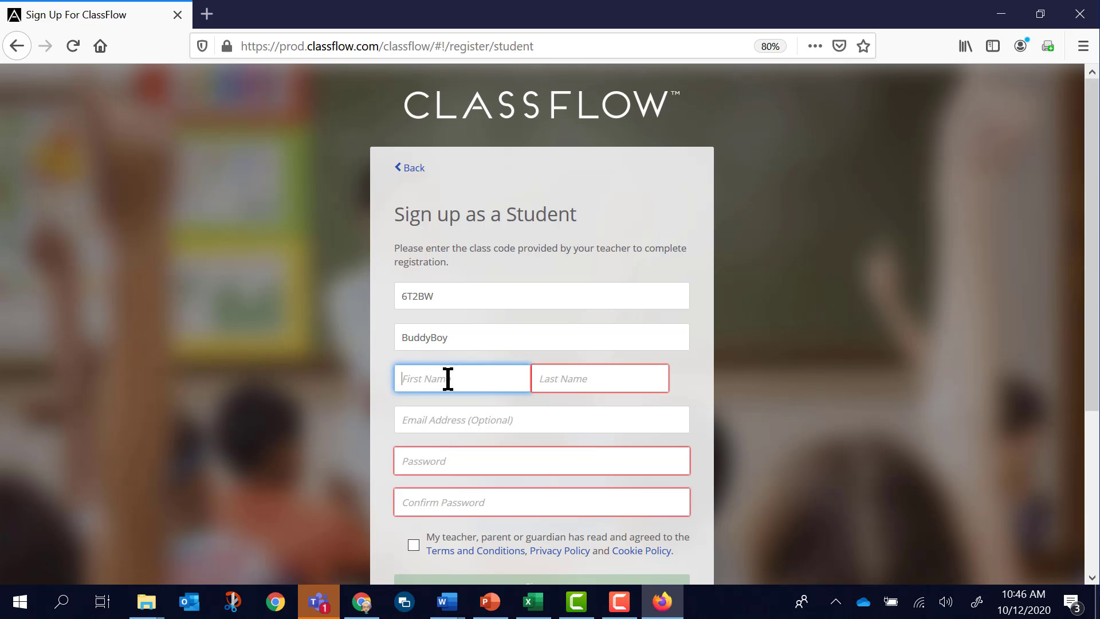
type("Buddy")
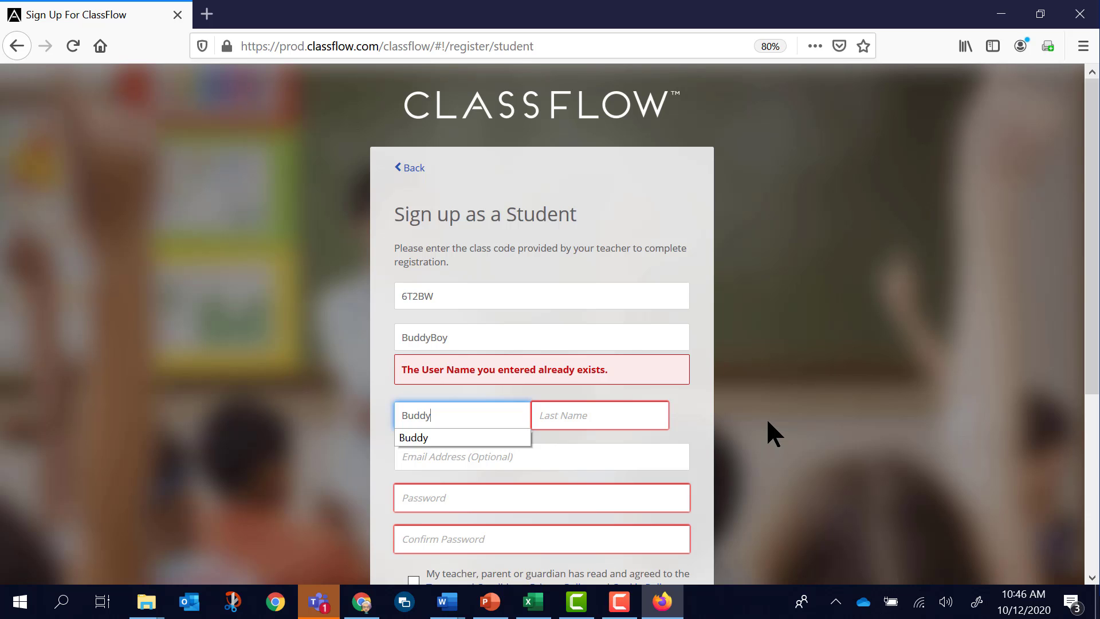
type("Boy")
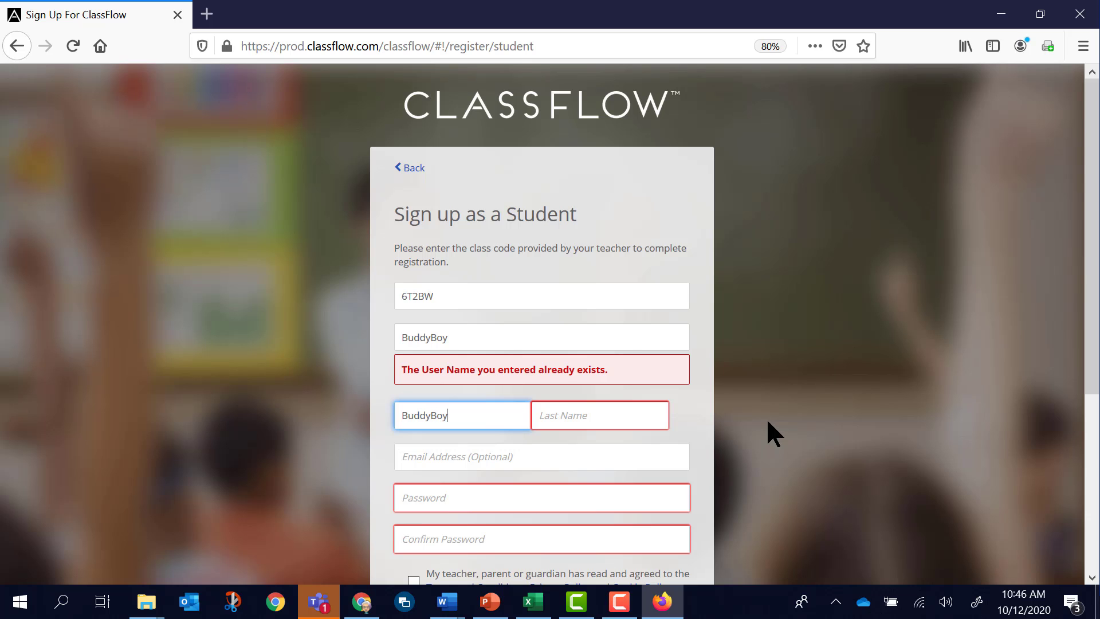
key("Tab")
type("F")
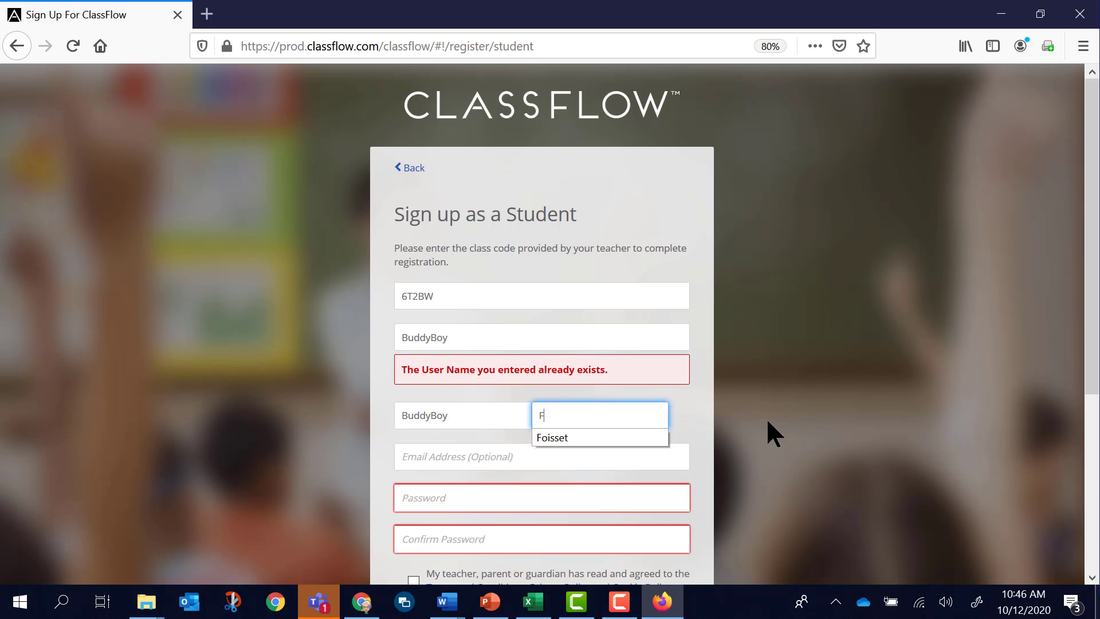
left_click(552, 437)
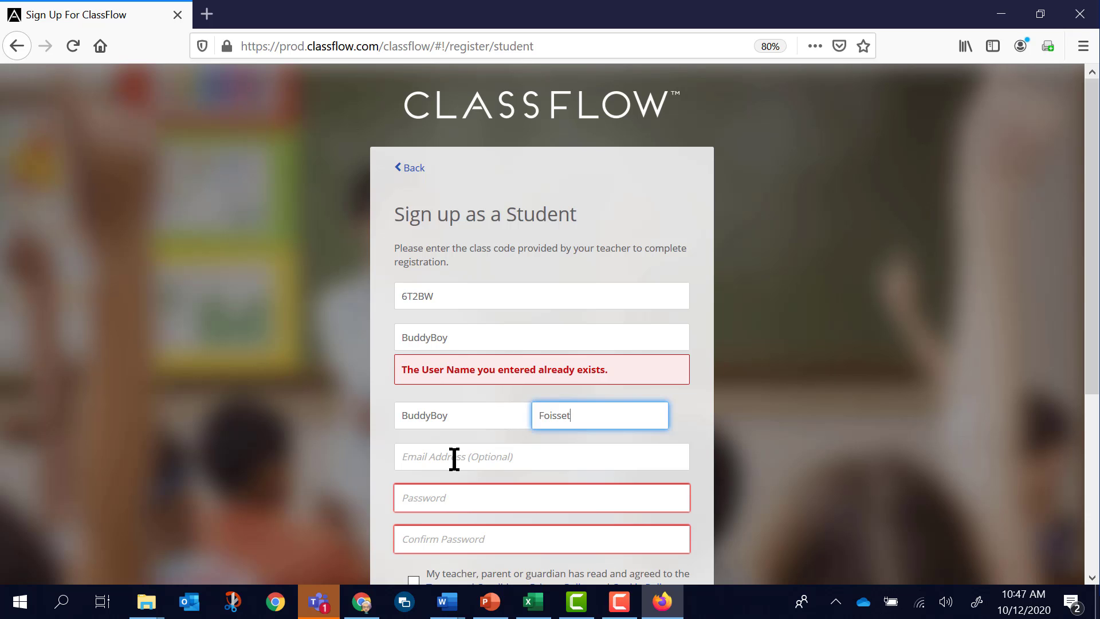
Enter the new student account's password and confirm it, leaving the optional email address empty.
left_click(460, 494)
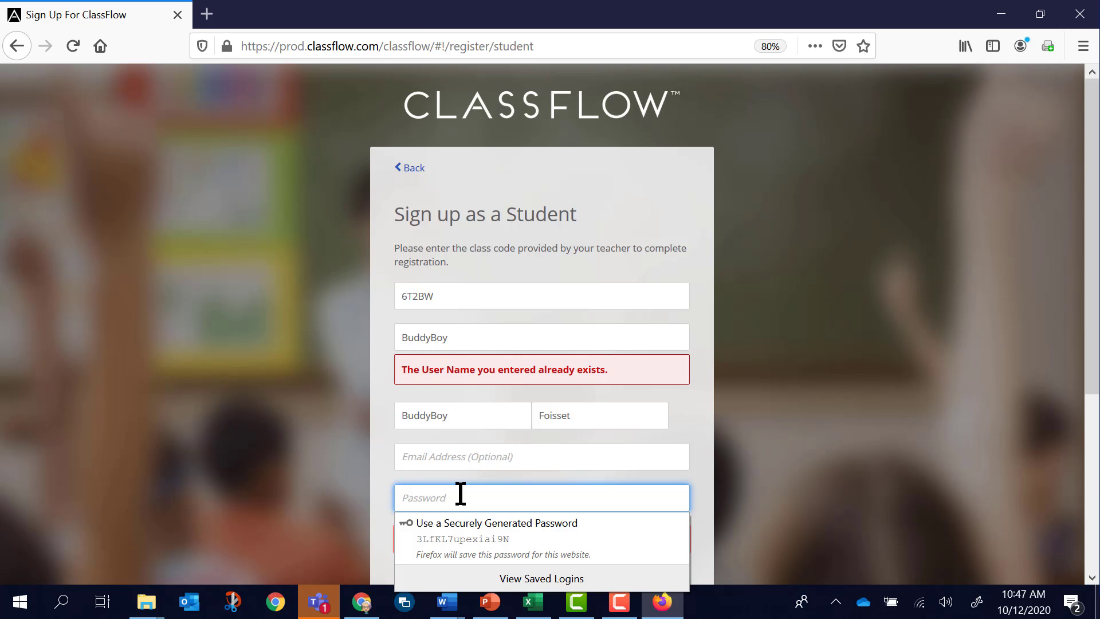
type("••••••••")
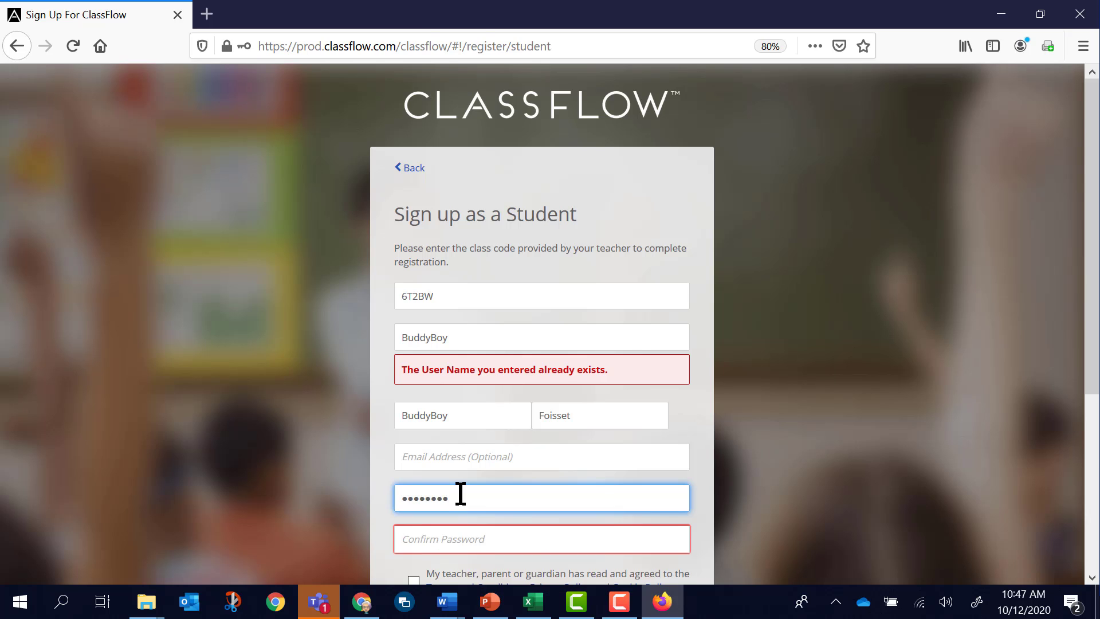
type("•")
left_click(494, 541)
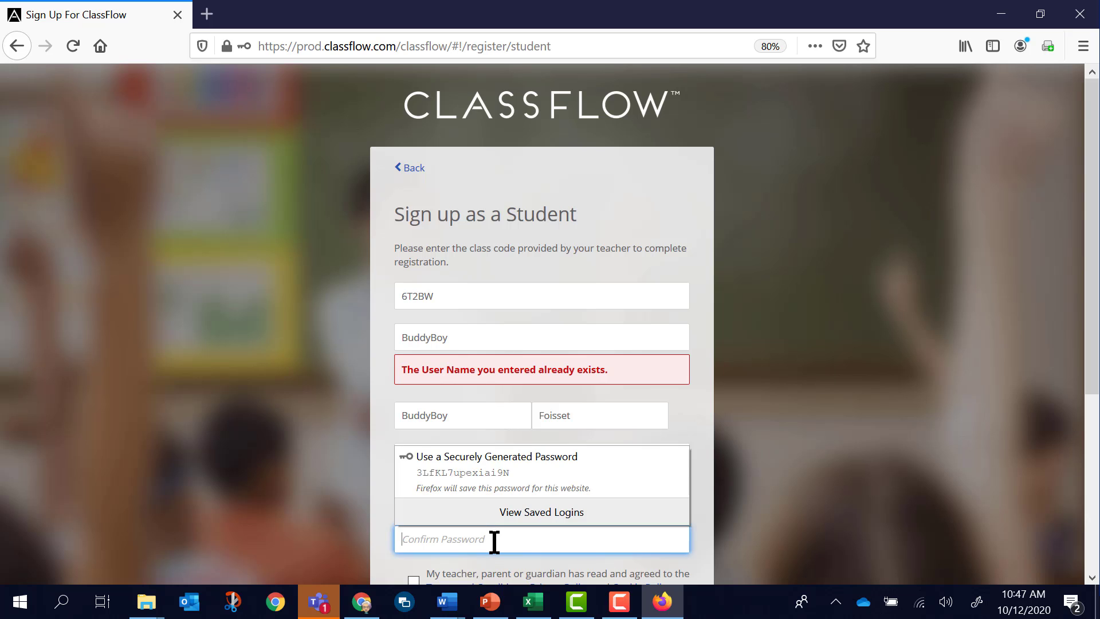
type("•••••••••")
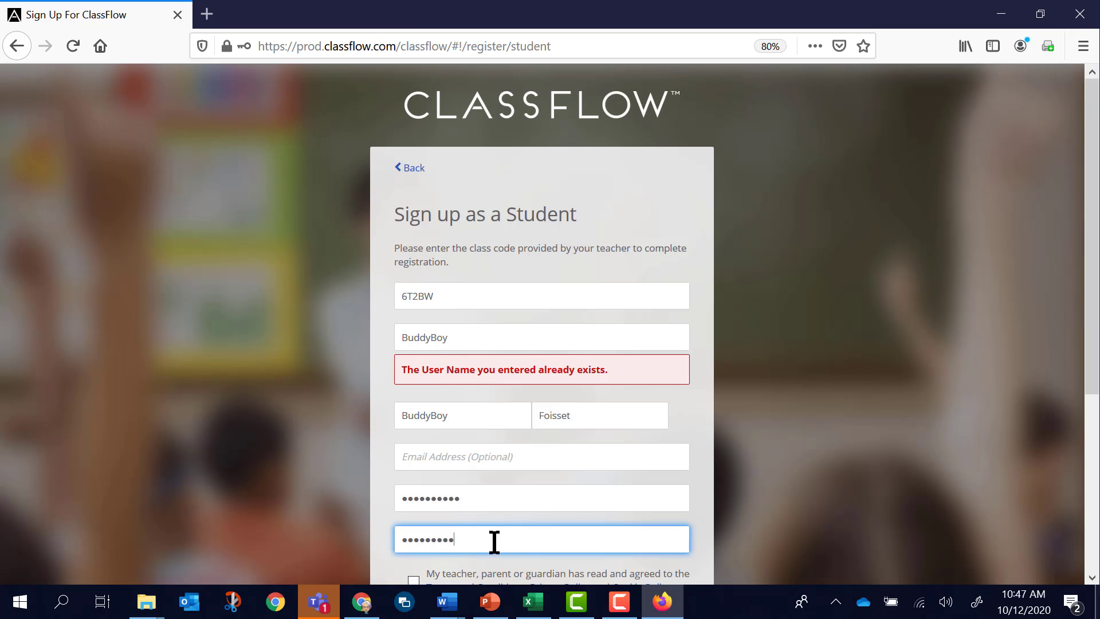
type("•")
Confirm that a teacher, parent or guardian has agreed to the terms, privacy policy and cookie policy.
scroll(630, 510, "down", 1)
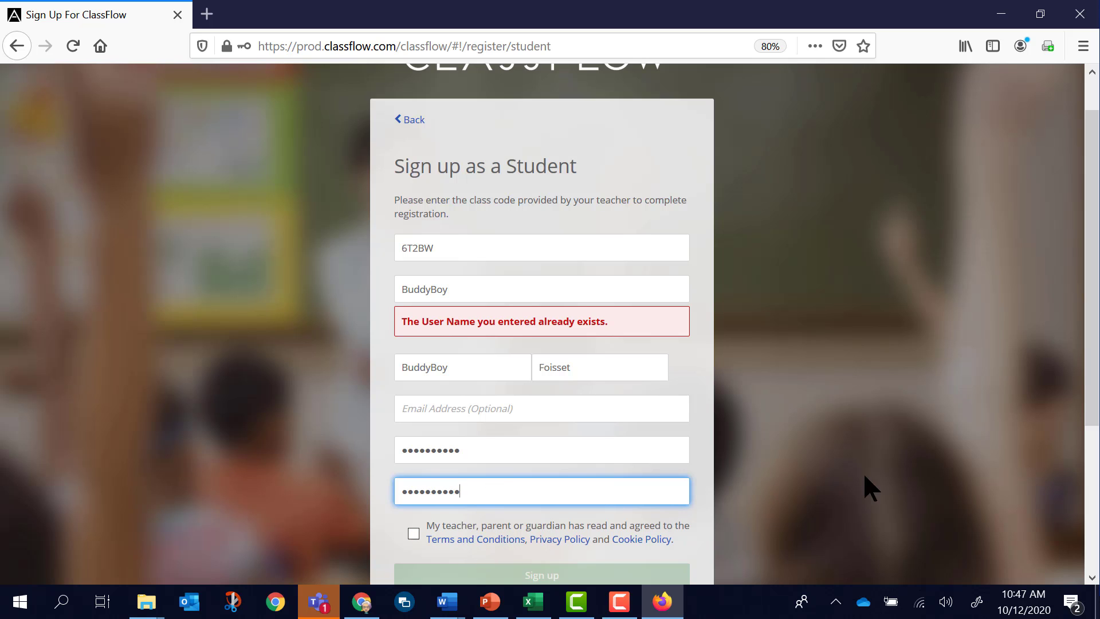
scroll(976, 421, "down", 2)
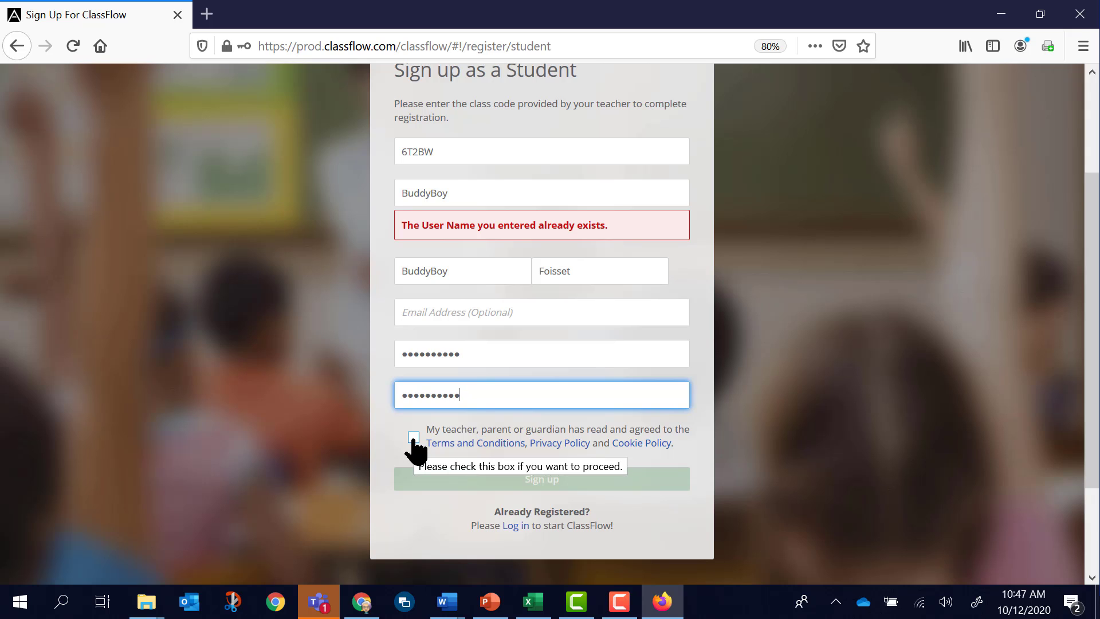
left_click(413, 437)
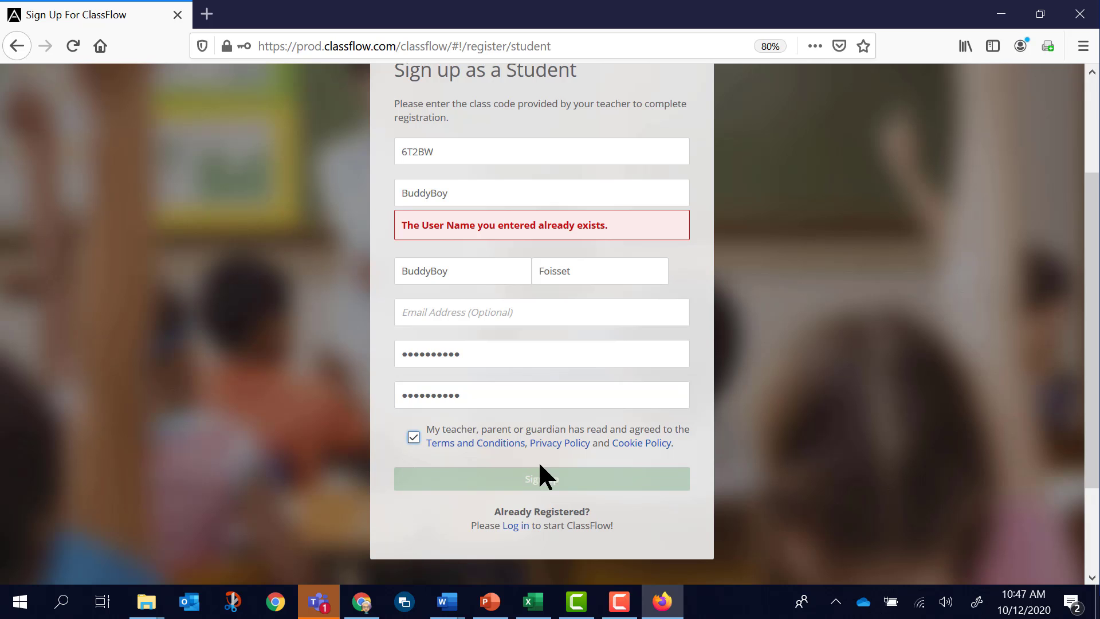
Replace the rejected user name with a different one and update the student's first name to match it.
left_click(457, 188)
double_click(458, 189)
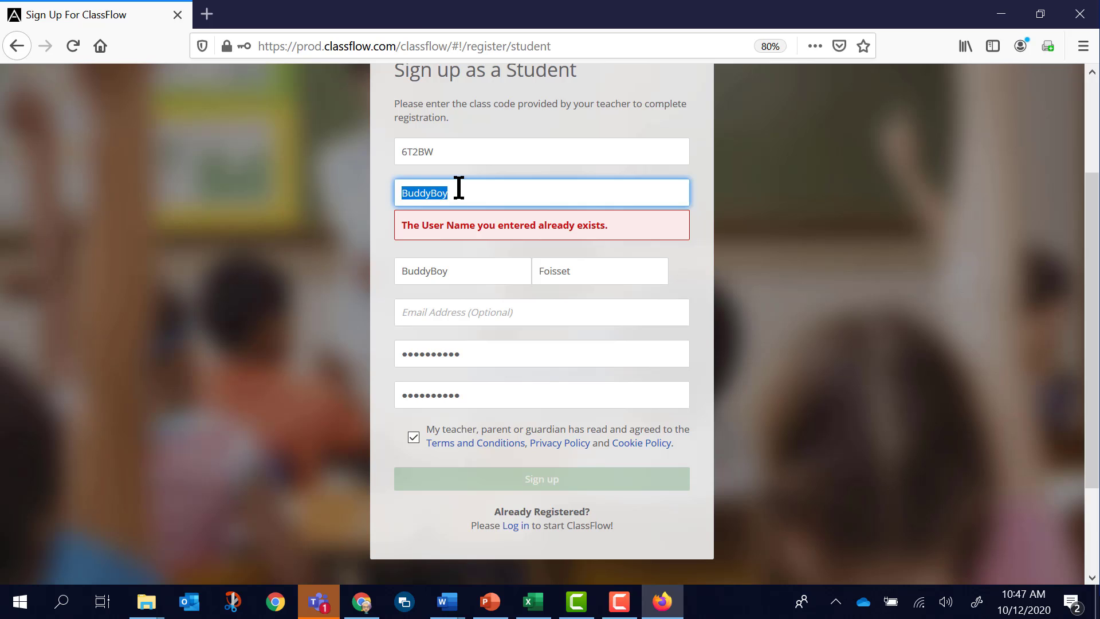
left_click(432, 186)
left_click_drag(460, 195, 373, 211)
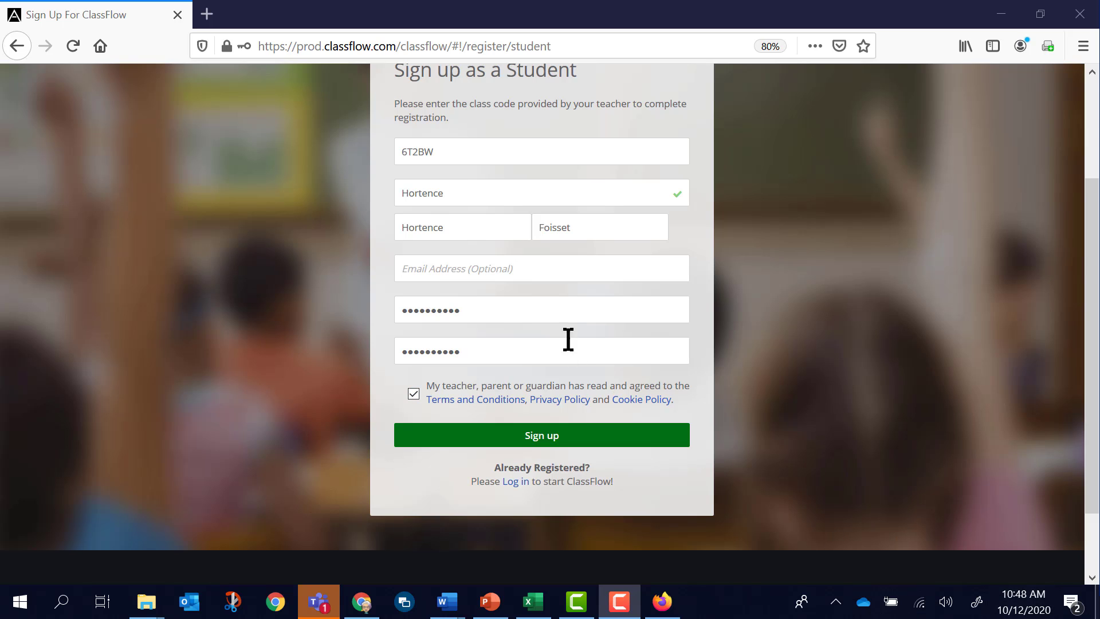
Submit the student sign-up without saving the password in Firefox, and check the Period 2 class before returning to My Feed.
left_click(538, 440)
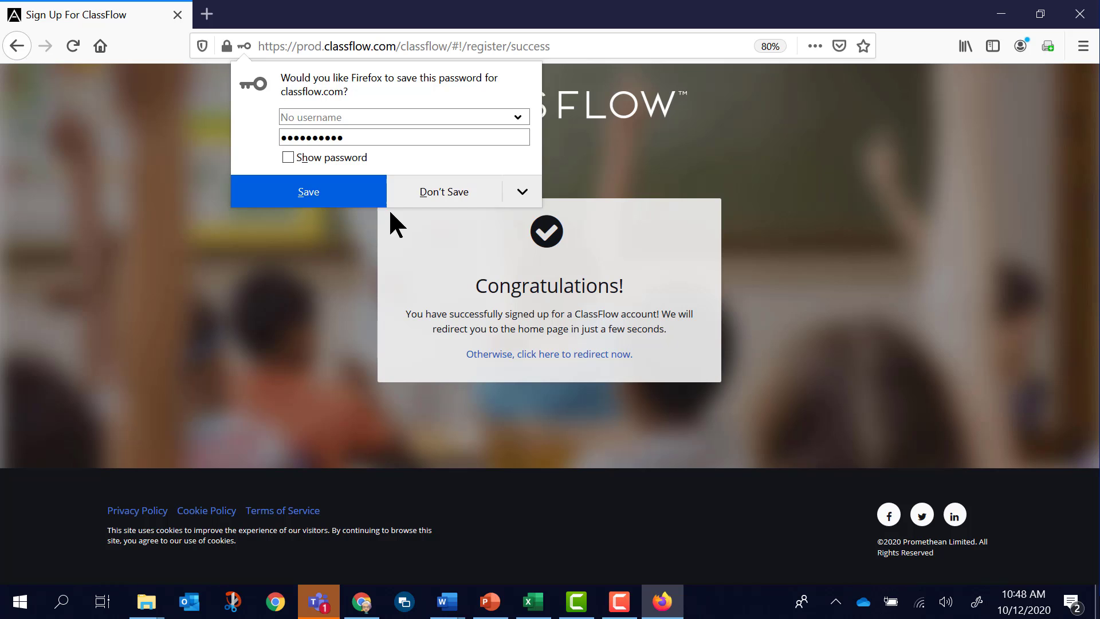
left_click(417, 193)
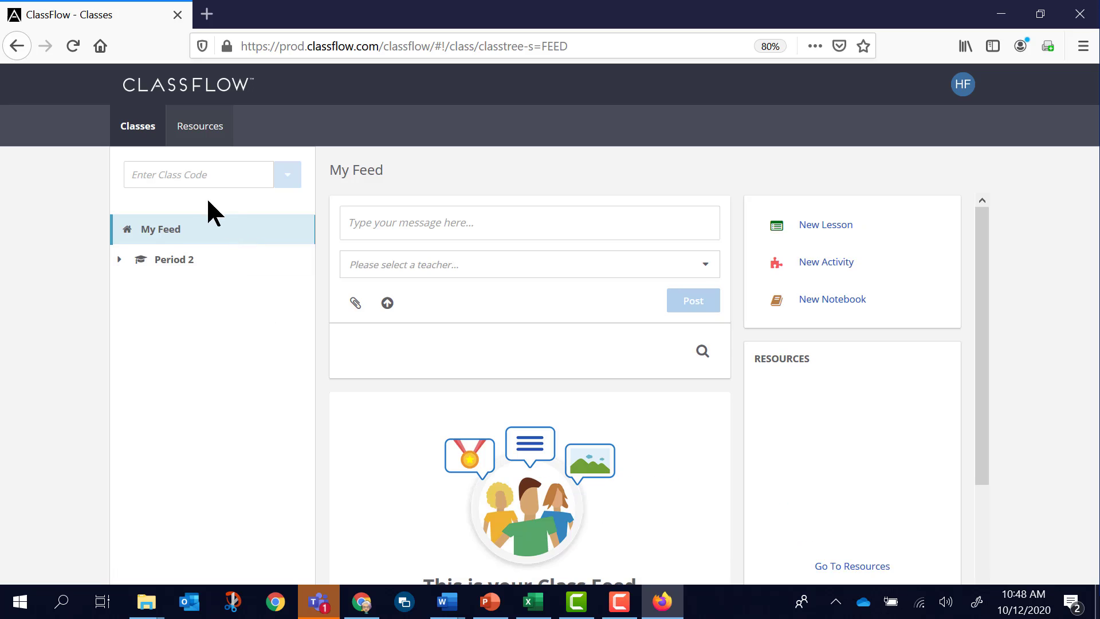
left_click(159, 265)
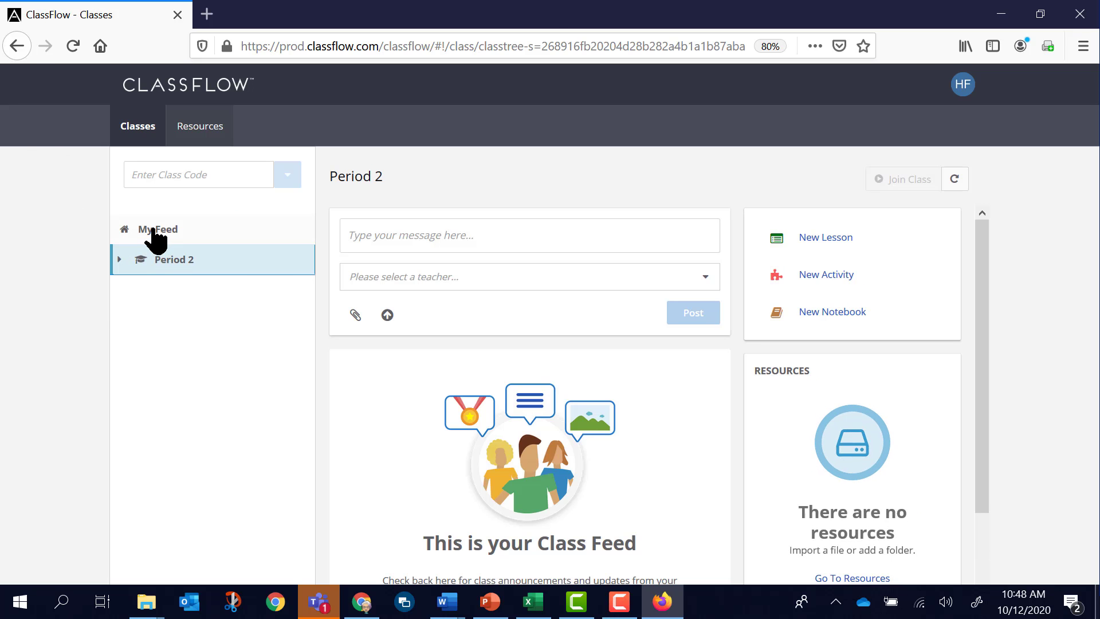
left_click(154, 231)
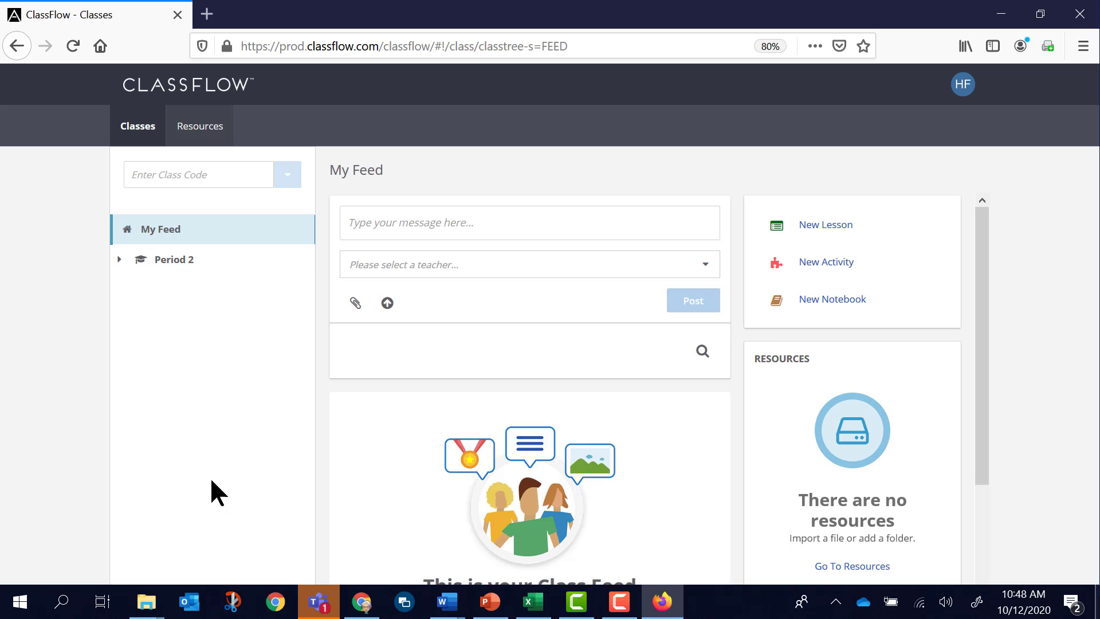
Look up the Grade 4 class code on its roster in Chrome and return to the student account's class code entry in Firefox.
left_click(361, 602)
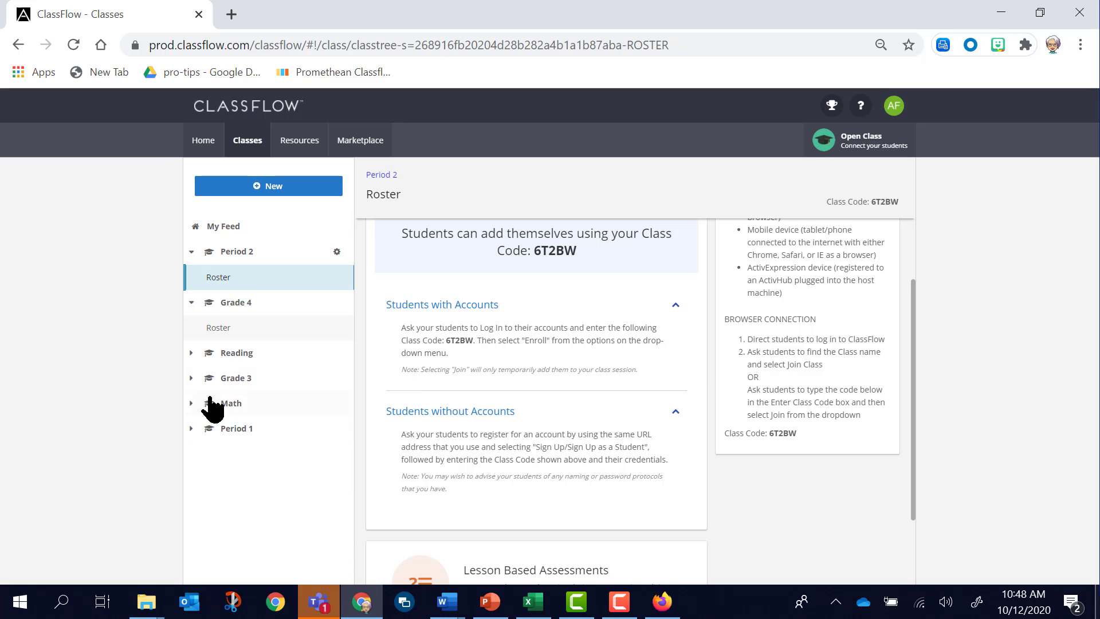
left_click(236, 308)
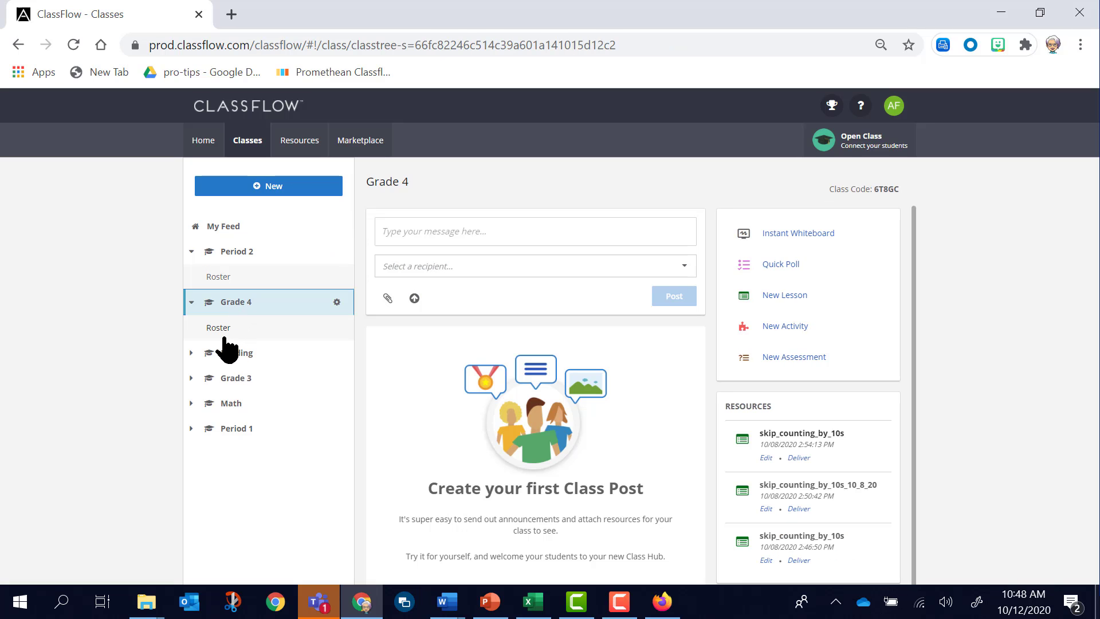
left_click(223, 329)
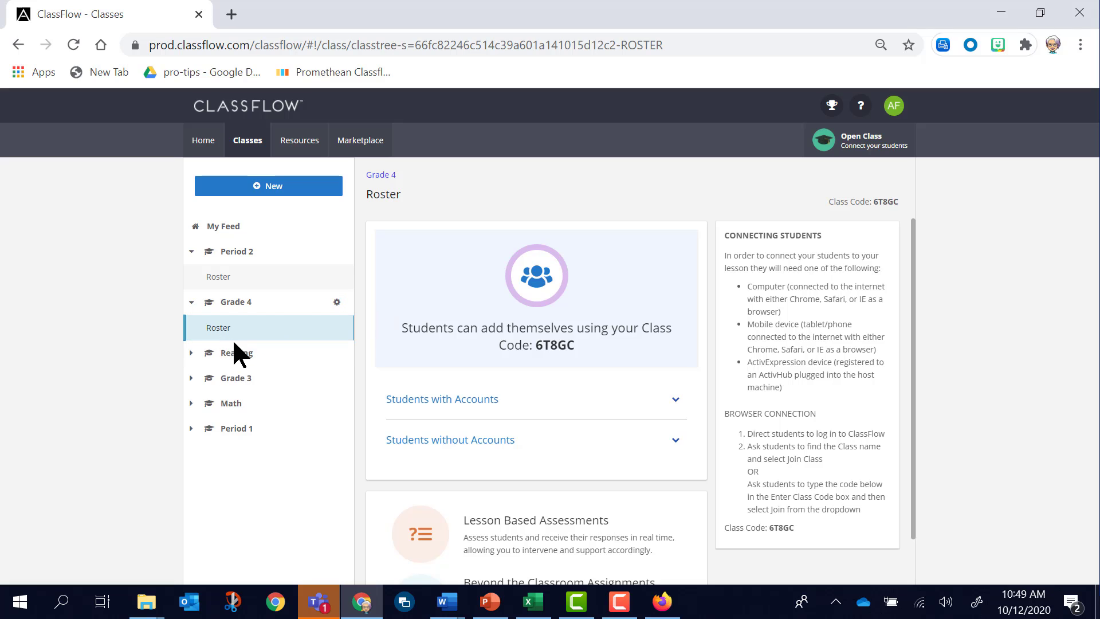
left_click(676, 604)
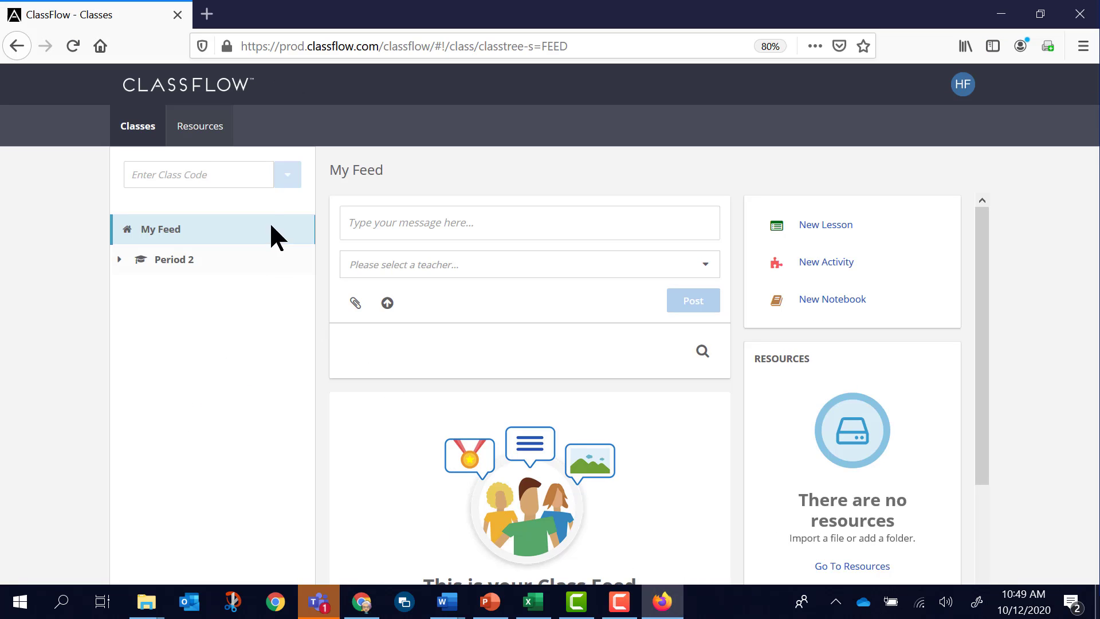
left_click(218, 175)
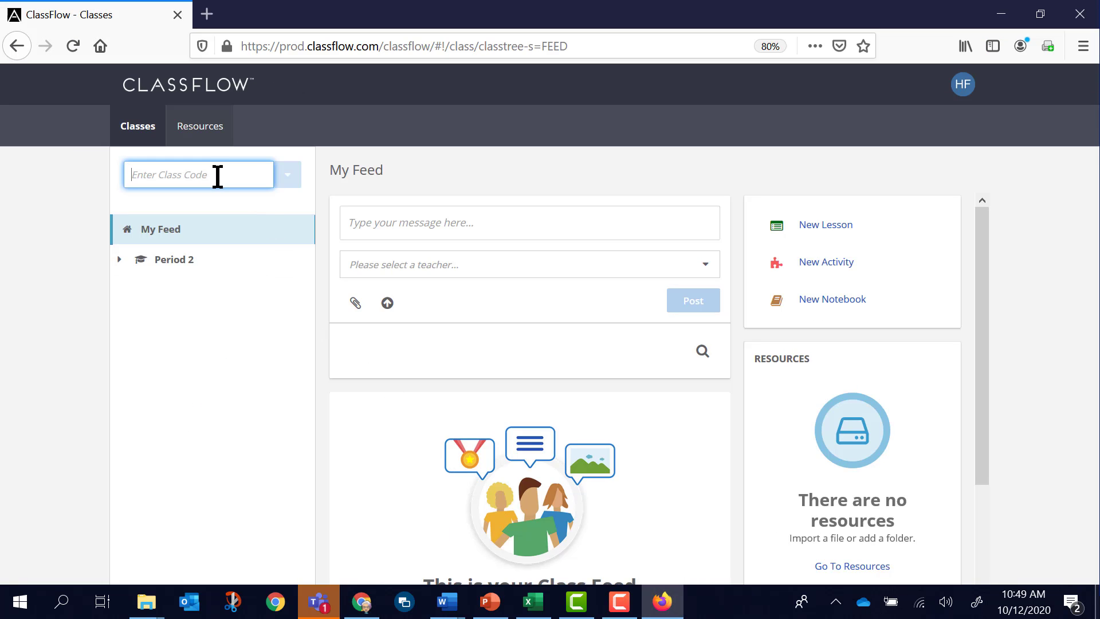
left_click(365, 606)
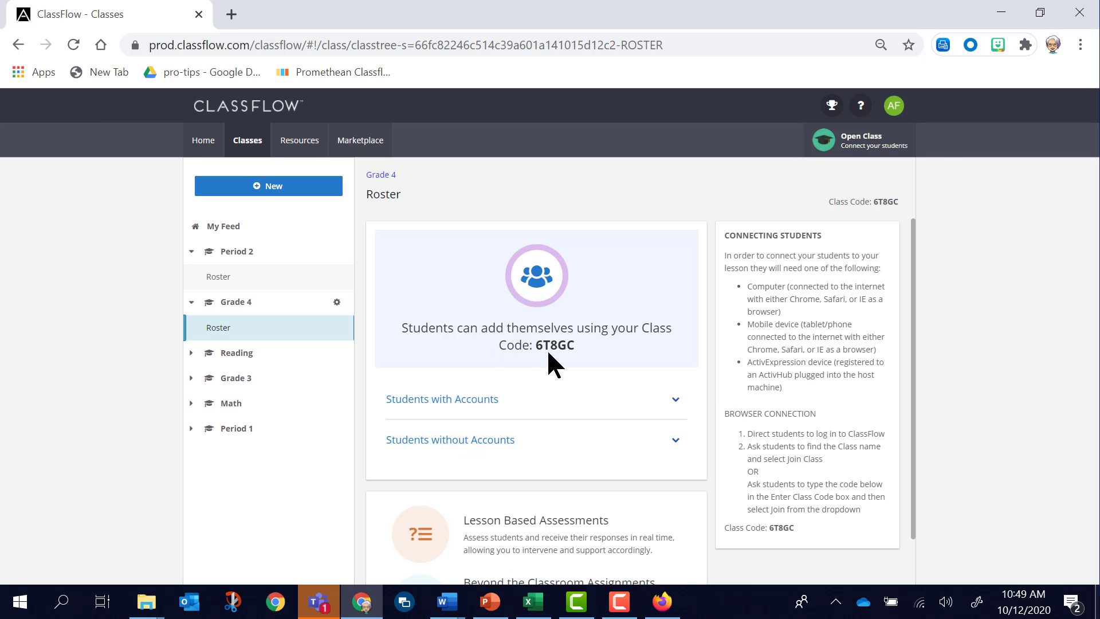
left_click(662, 601)
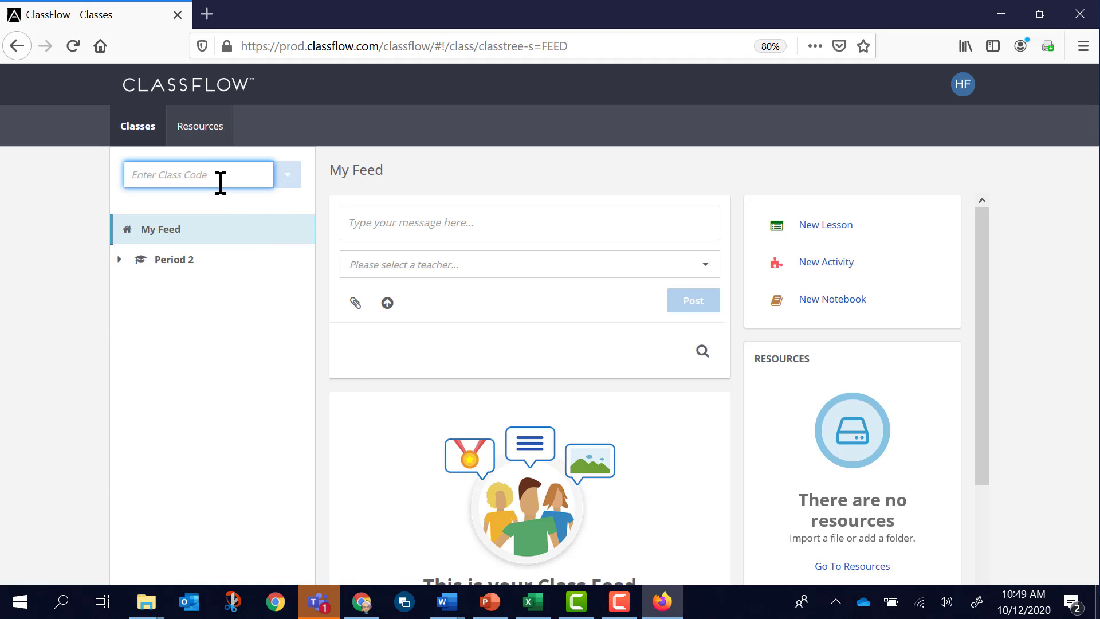
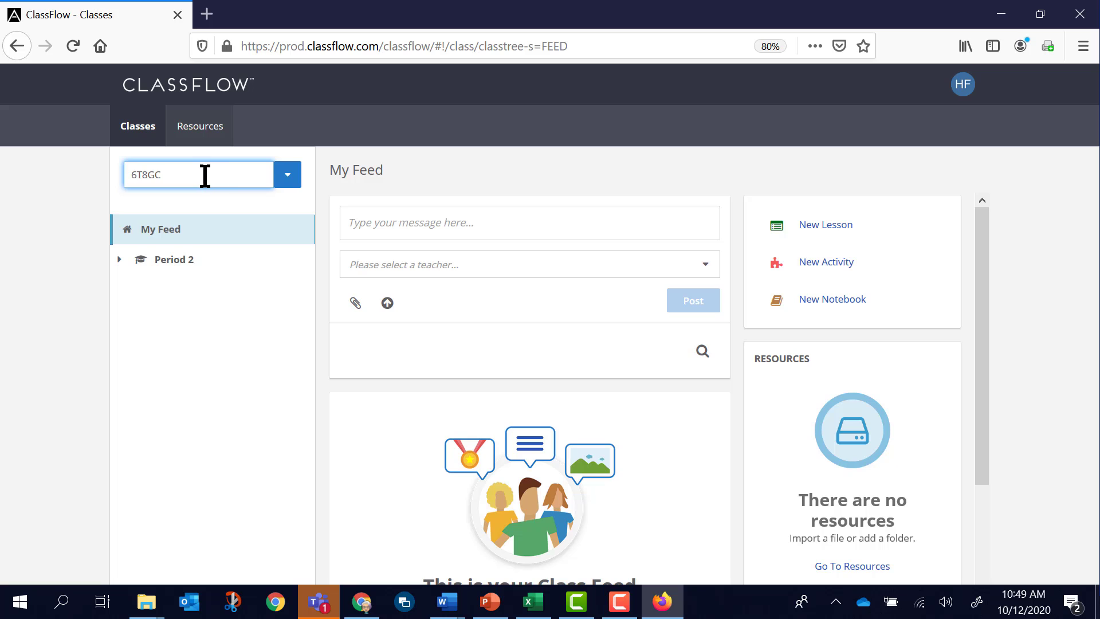
Enroll the student in Grade 4 using that class's code.
left_click(286, 179)
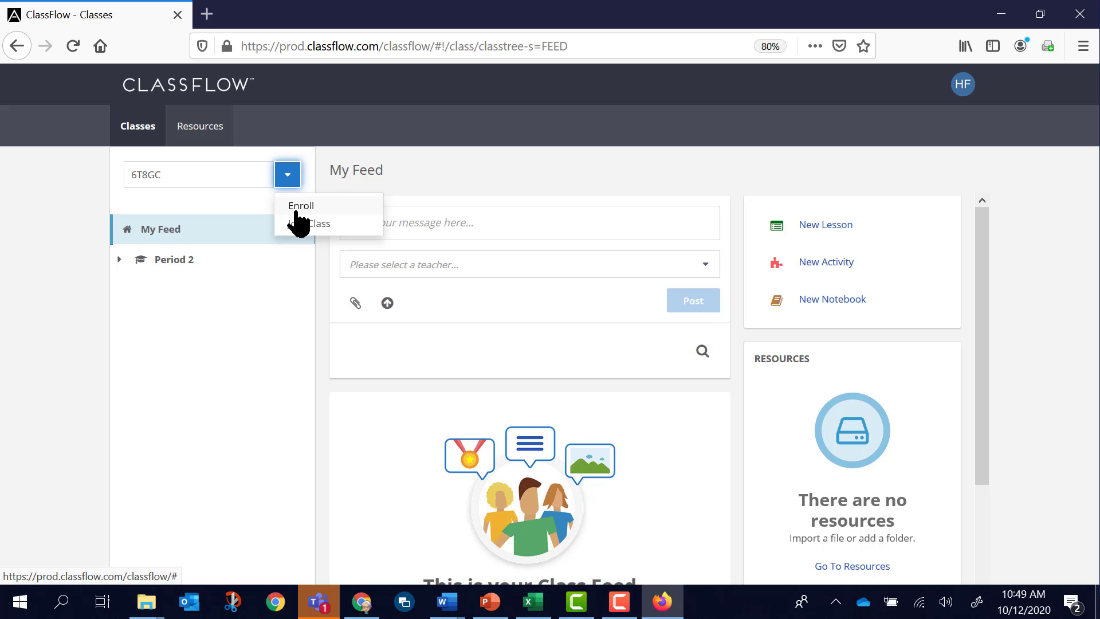
left_click(296, 207)
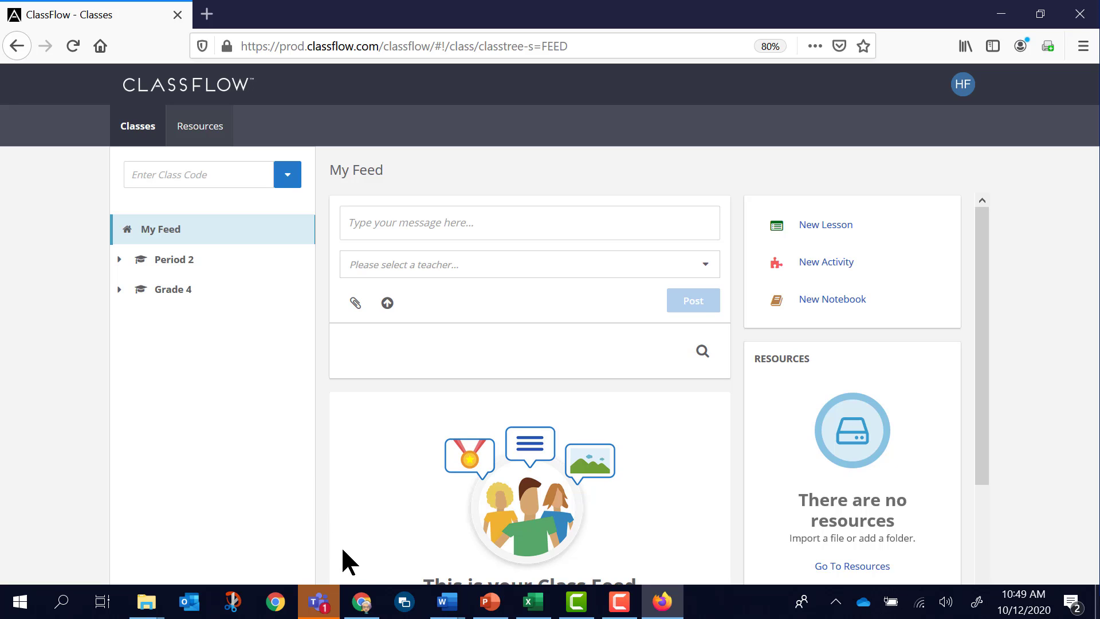
Switch to the teacher account in Chrome and check the Period 2 roster for the newly registered student.
left_click(361, 607)
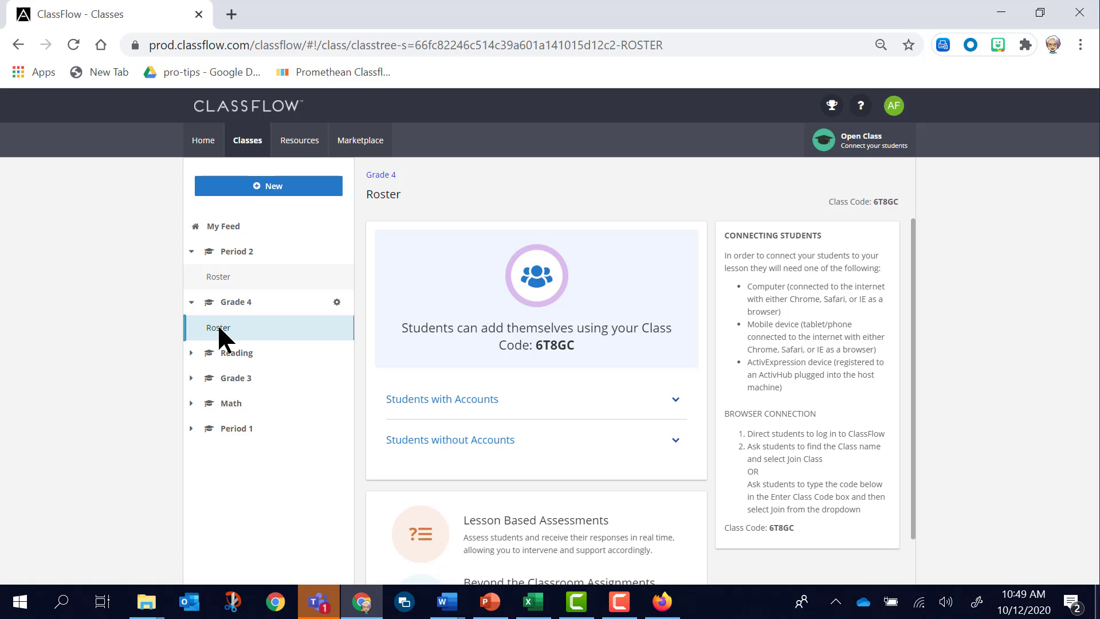
left_click(226, 251)
left_click(222, 279)
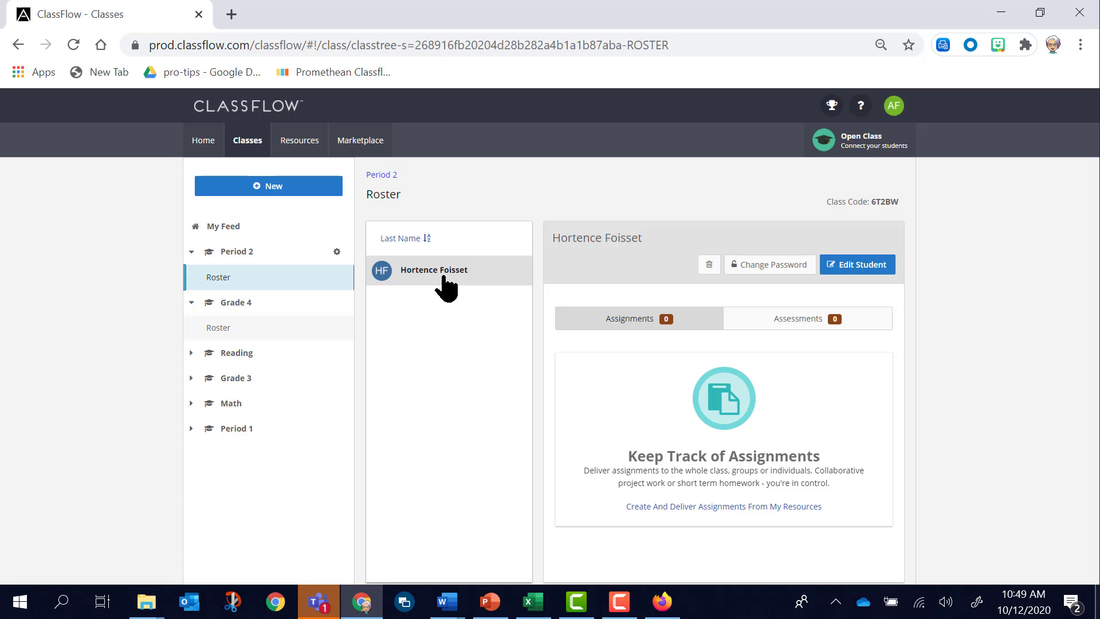
Check the Grade 4 roster in the teacher account for the newly enrolled student.
left_click(218, 329)
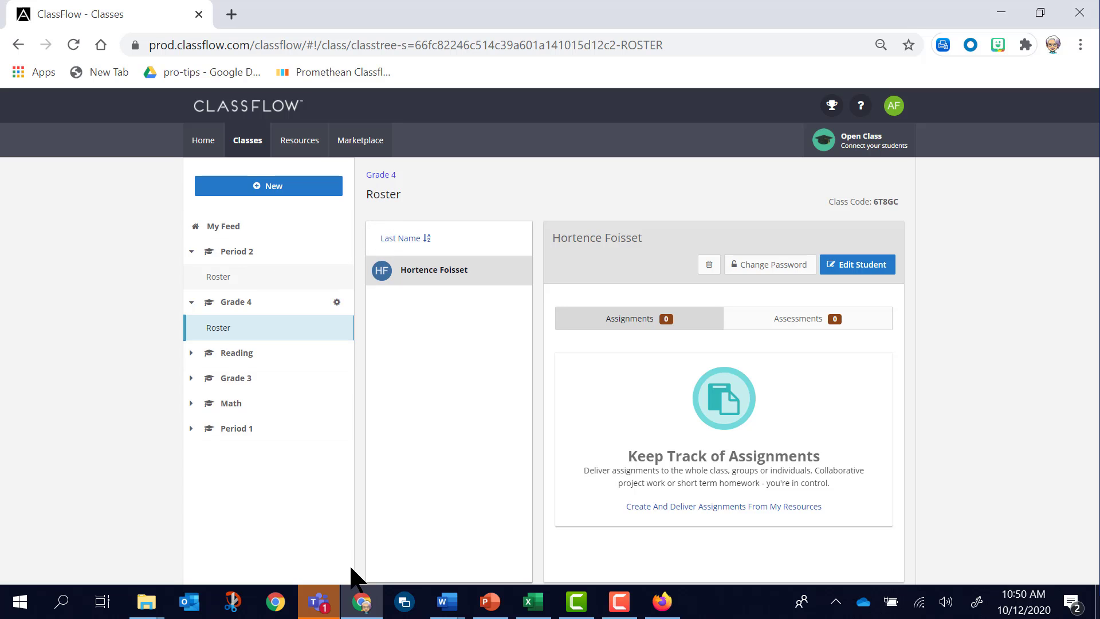
mouse_move(363, 599)
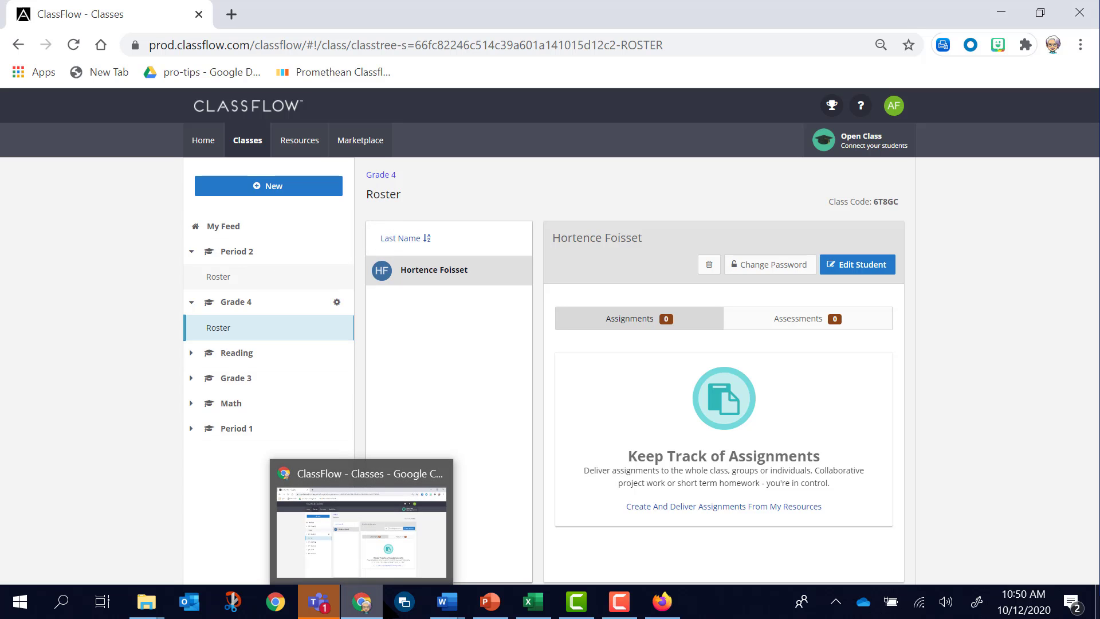
Switch to the student account in Firefox, open and expand Period 2 to view its sections, and return to the teacher account in Chrome.
mouse_move(664, 609)
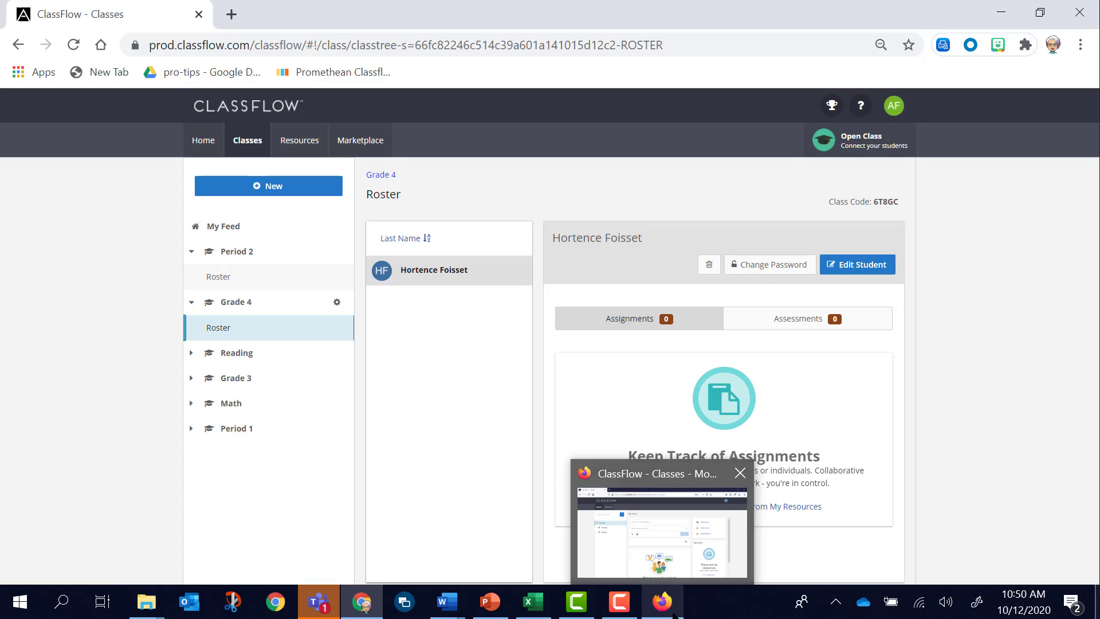
left_click(664, 600)
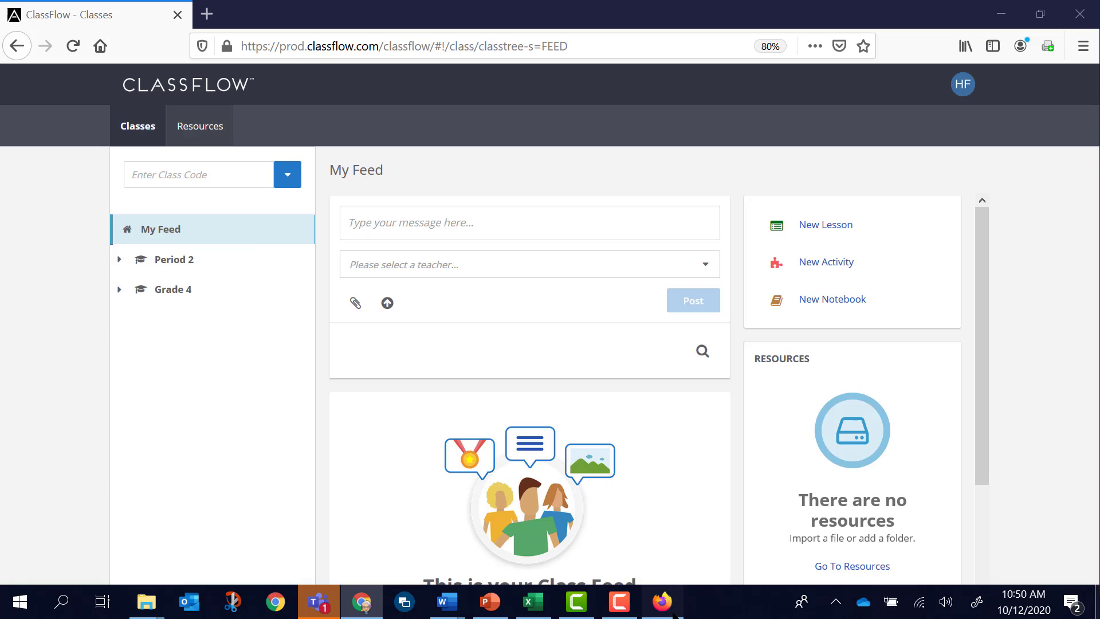
left_click(157, 262)
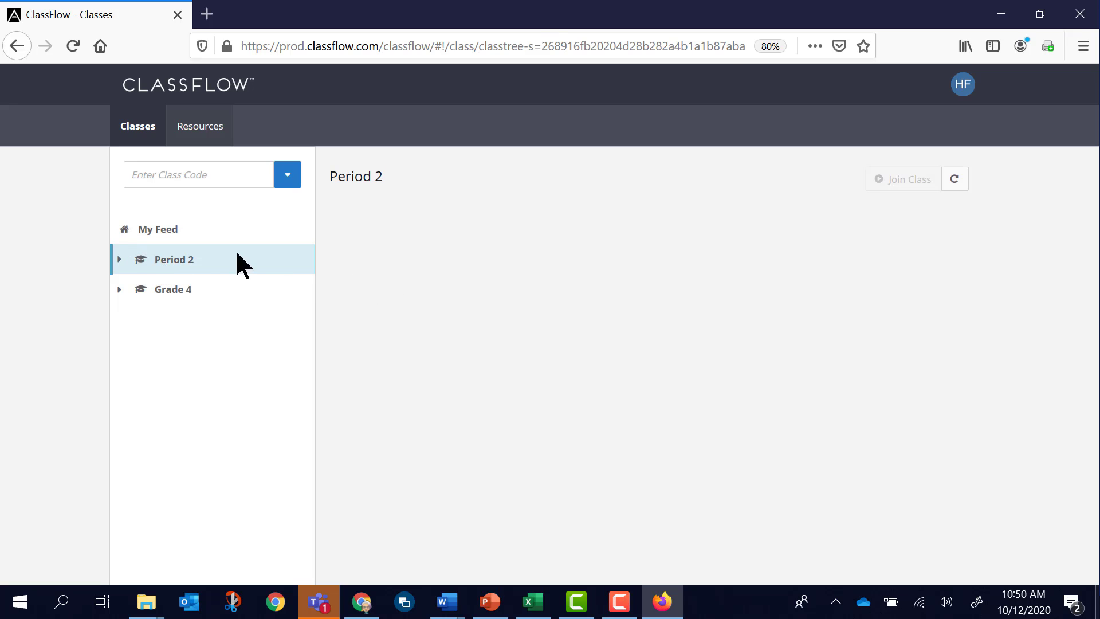
left_click(120, 259)
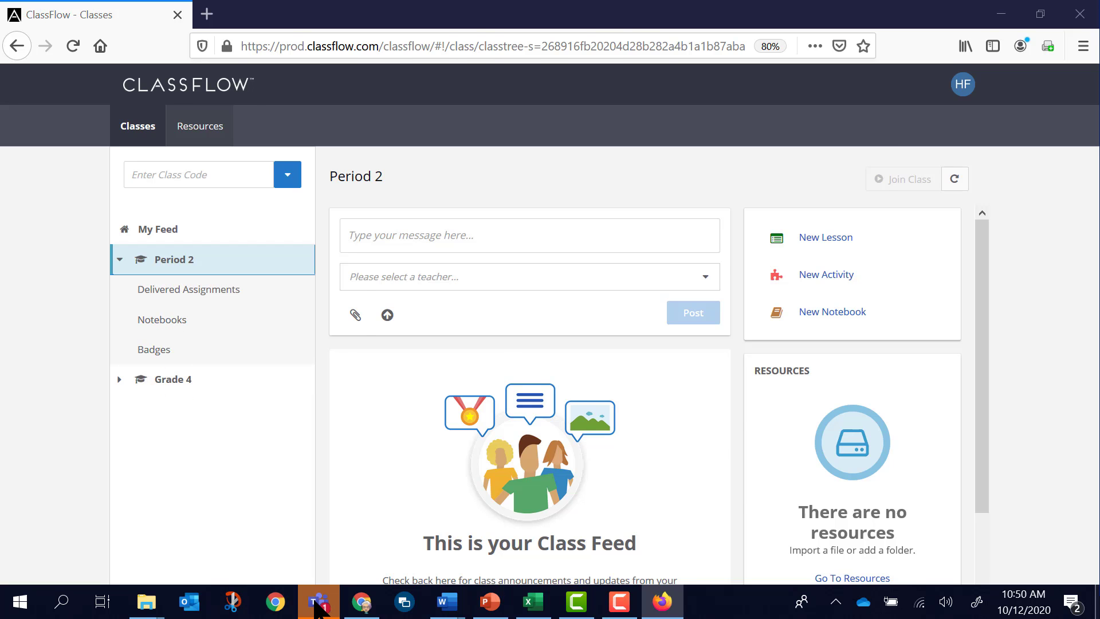
left_click(361, 602)
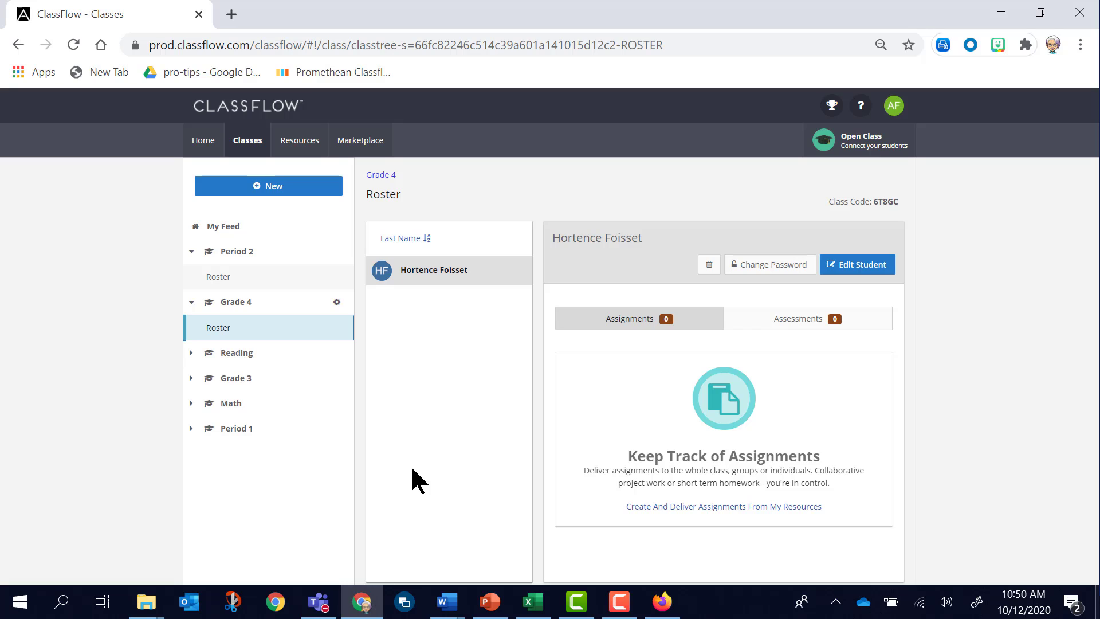